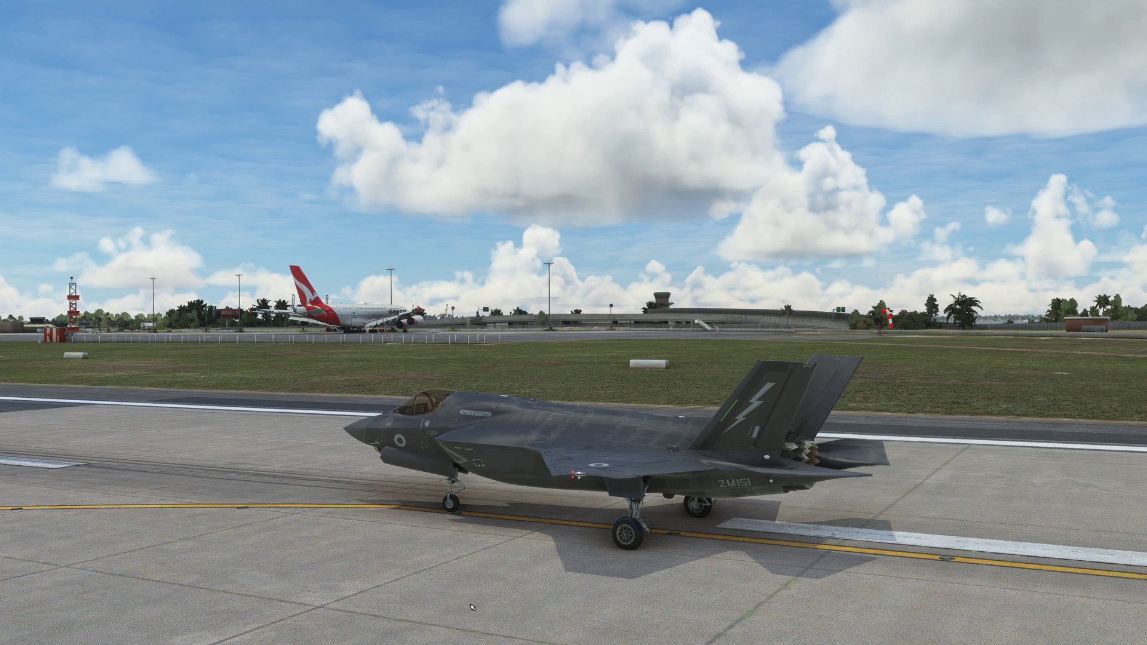
Switch from the exterior view to the cockpit and try to move the throttle lever
mouse_move(458, 619)
mouse_down()
mouse_move(293, 630)
mouse_move(290, 642)
mouse_move(458, 620)
mouse_up()
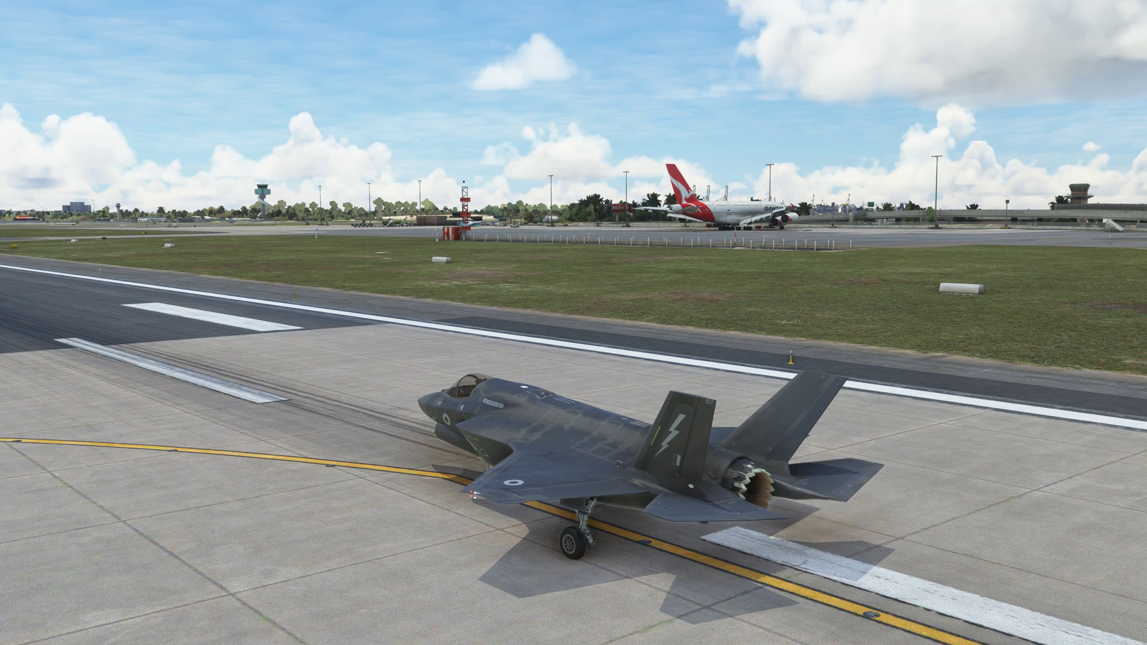
key(End)
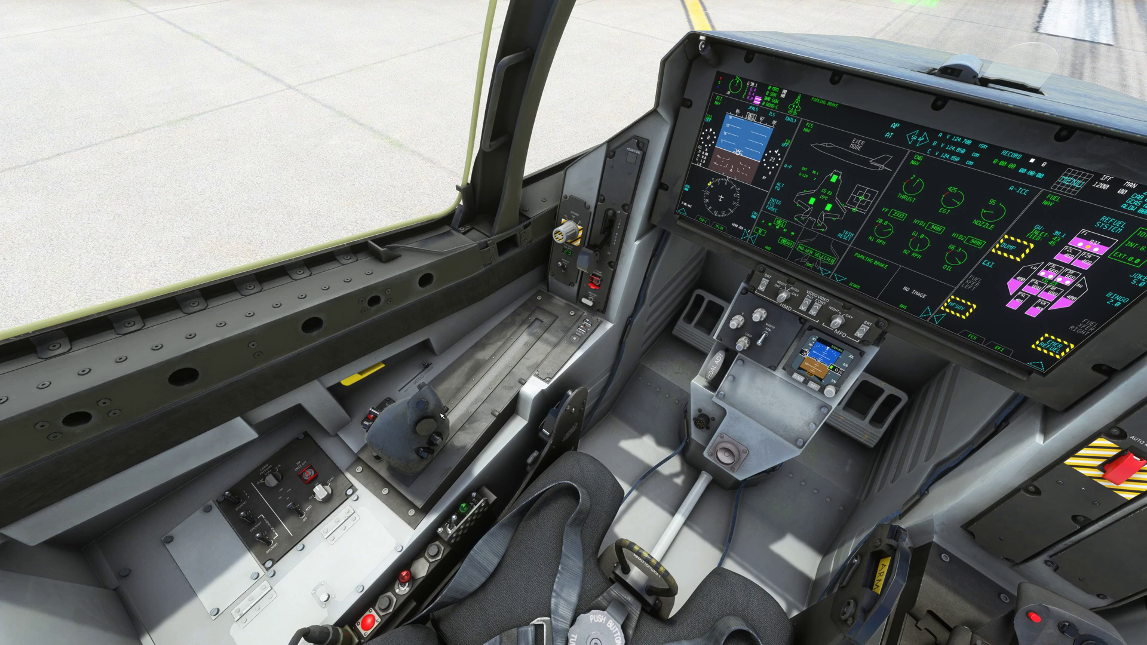
mouse_move(411, 435)
mouse_down()
mouse_move(436, 403)
mouse_move(413, 434)
mouse_up()
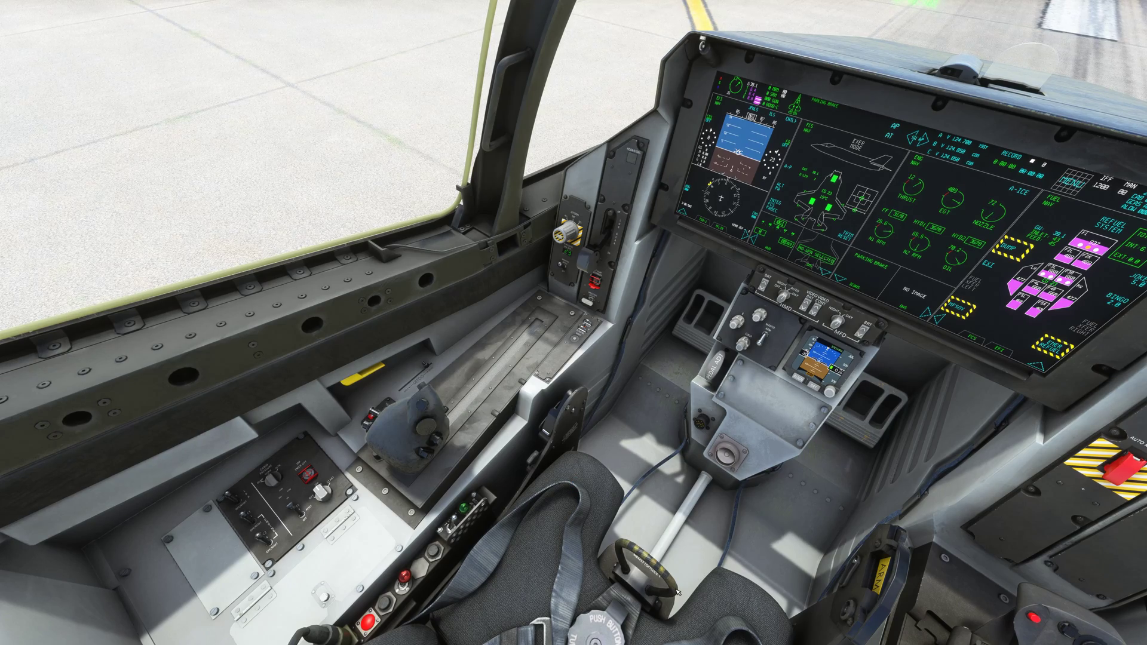
mouse_move(403, 443)
mouse_down()
mouse_move(496, 348)
mouse_move(526, 339)
mouse_move(420, 457)
mouse_up()
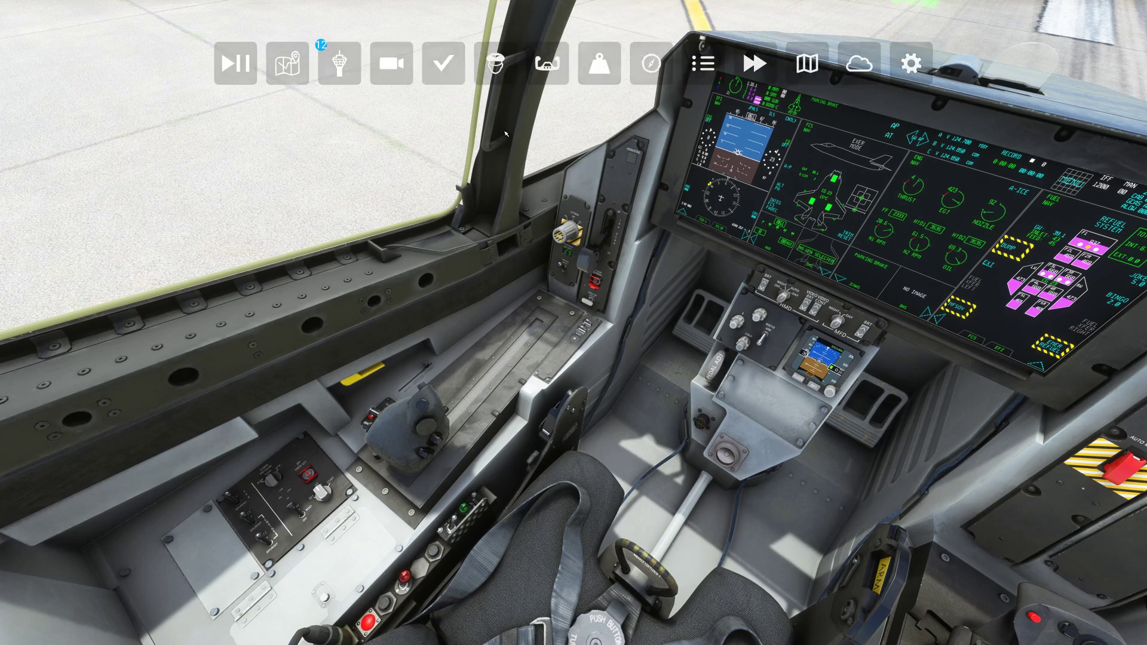
Open the controls options for the Saitek Pro Flight X-55 Rhino Throttle
key(Escape)
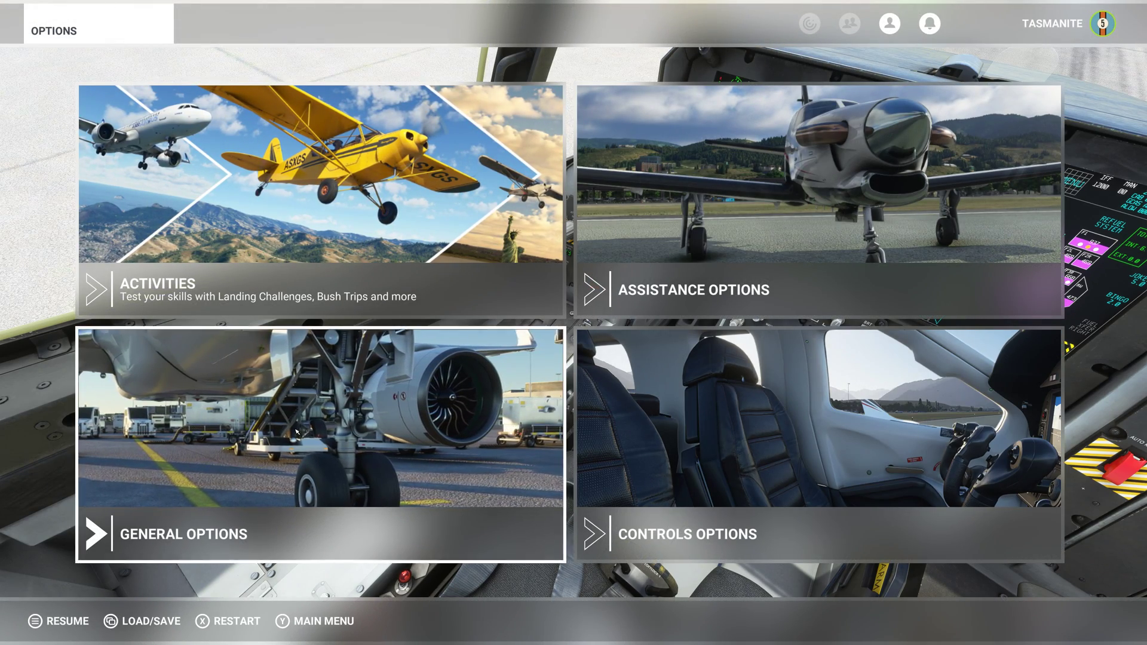
click(769, 436)
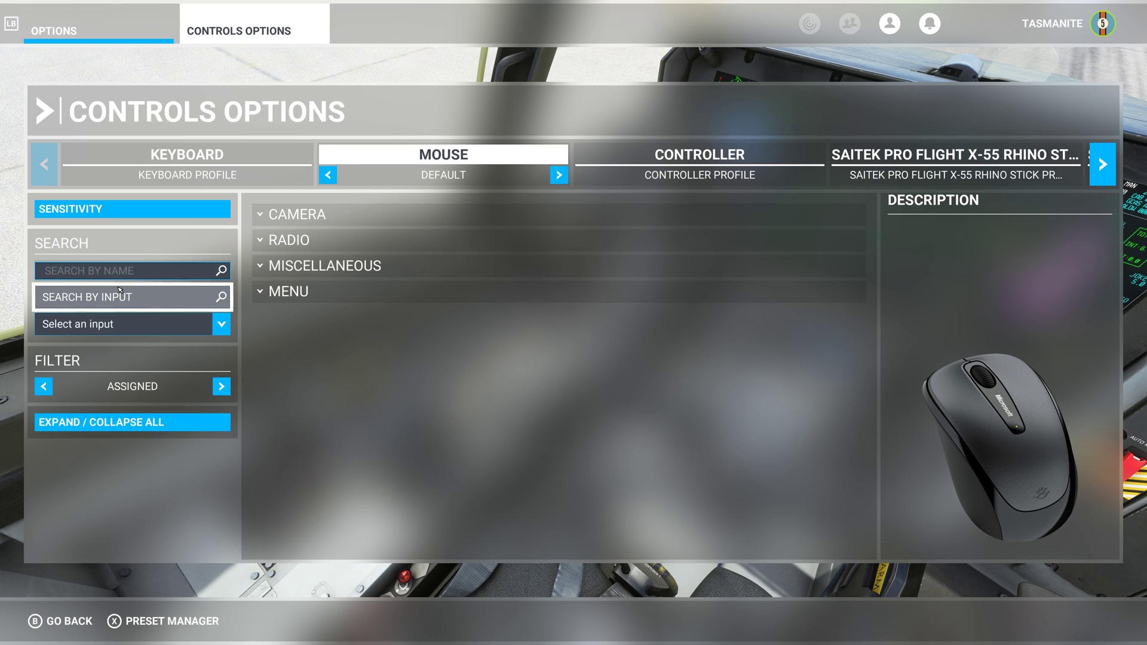
click(1102, 164)
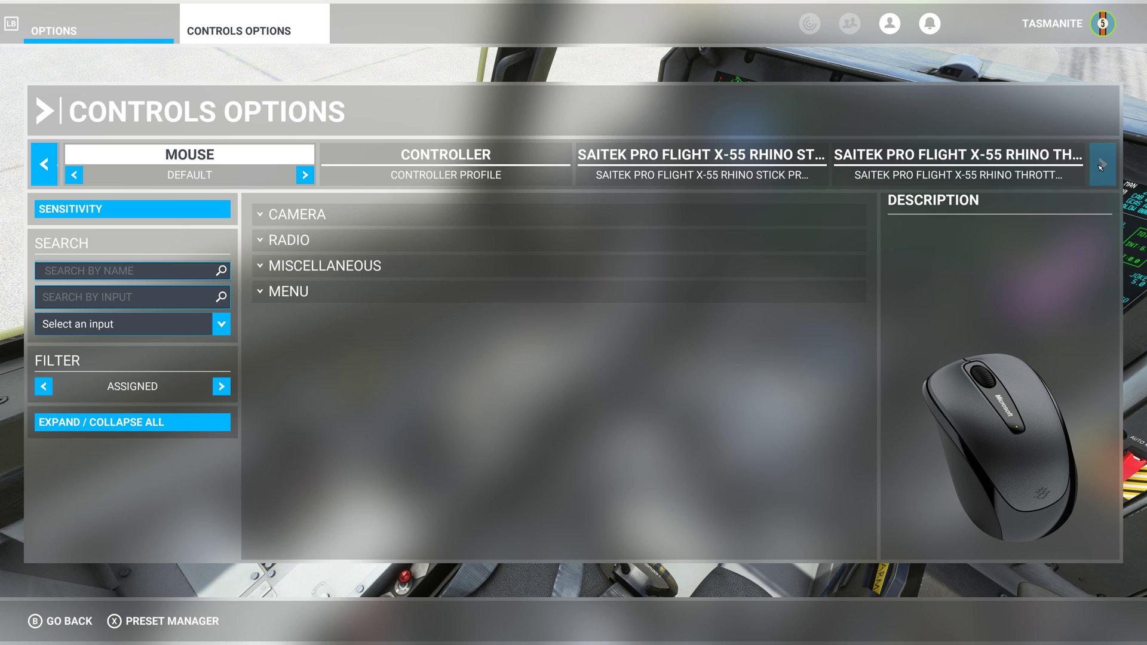
click(974, 168)
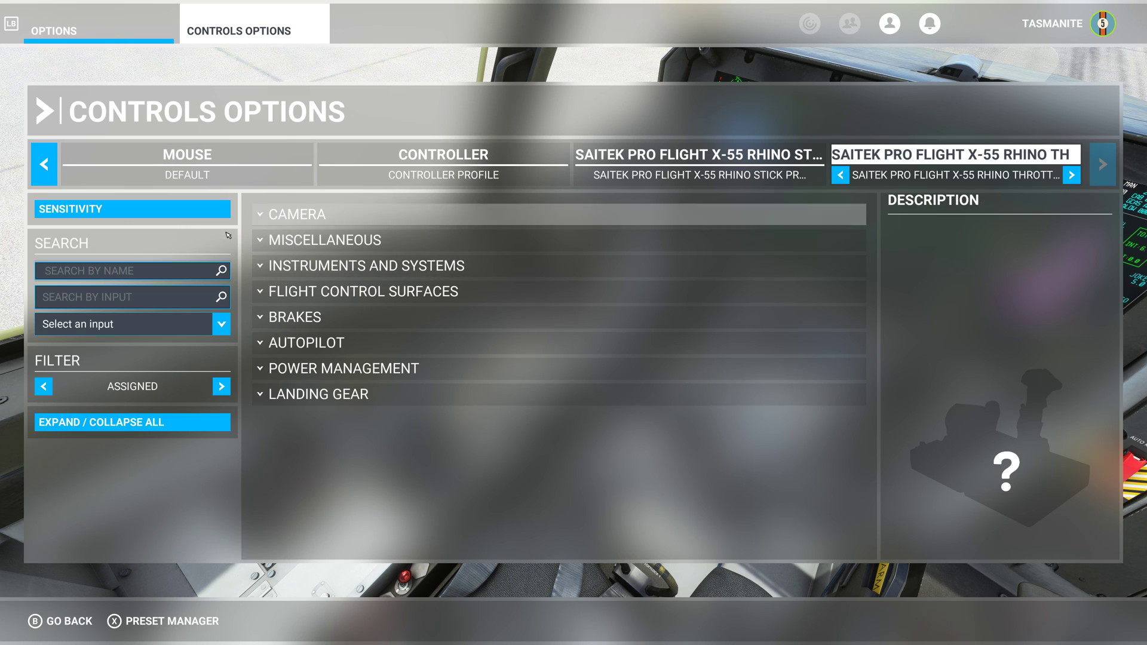
Look up the command assigned to the throttle lever by scanning its input, Joystick L-Axis X, and clear that input search
click(78, 300)
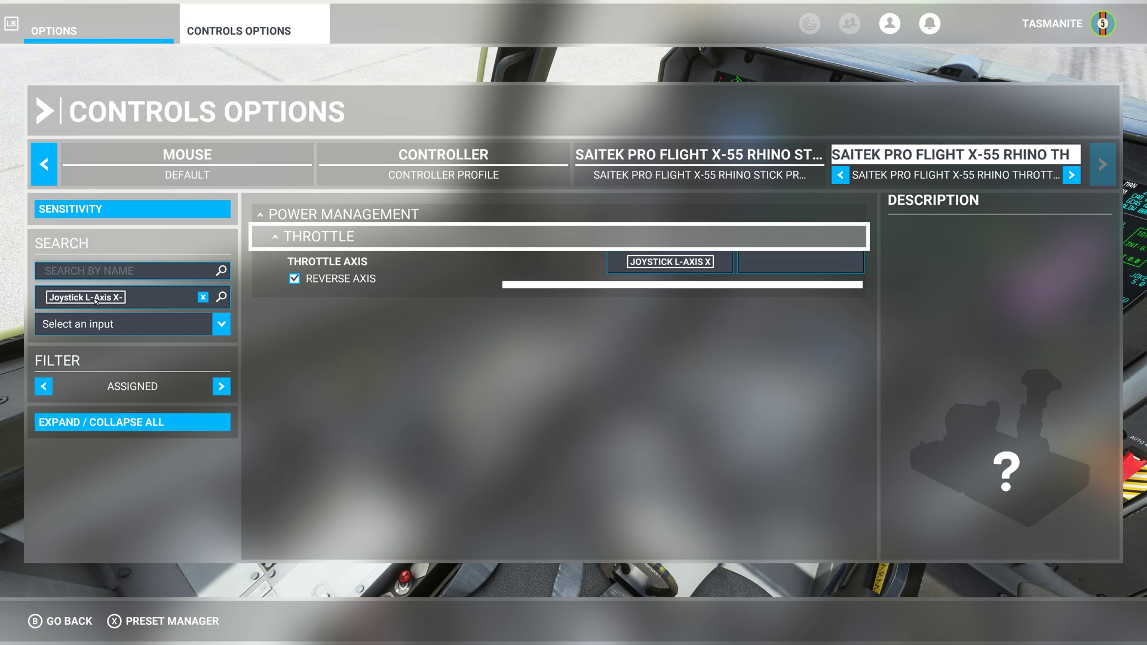
click(90, 275)
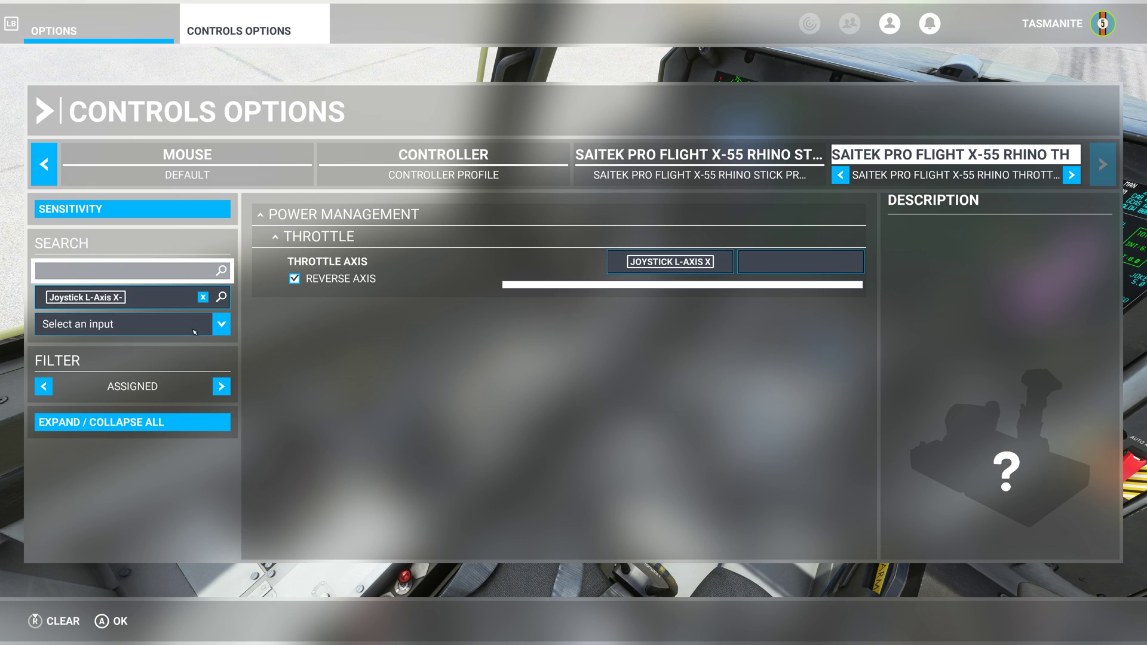
click(203, 298)
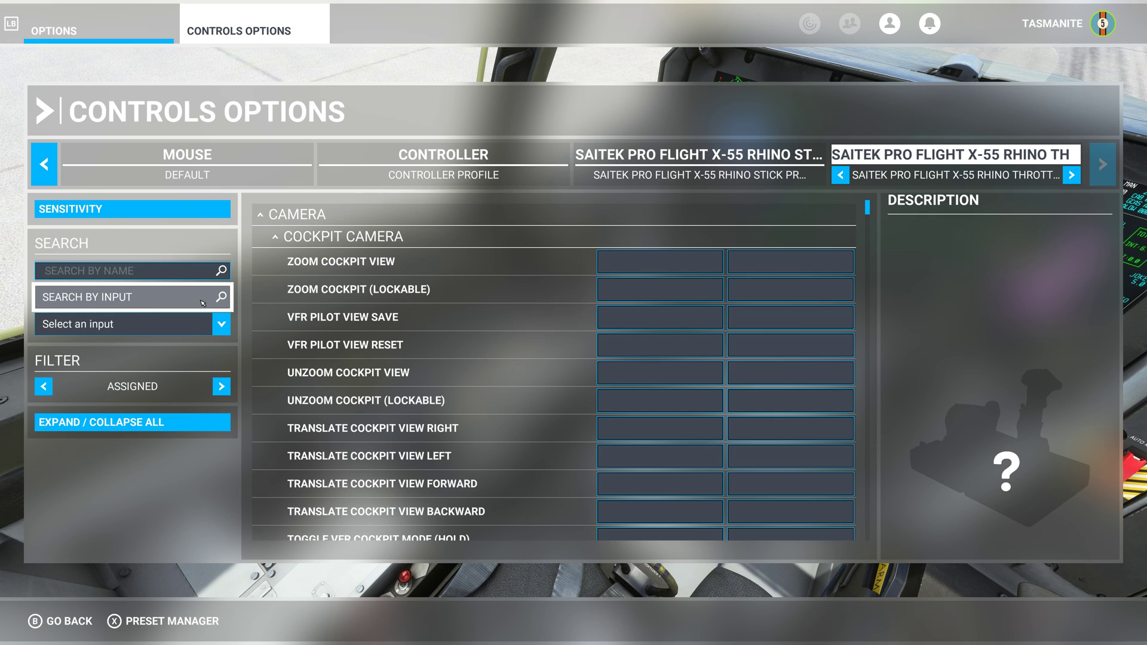
click(203, 299)
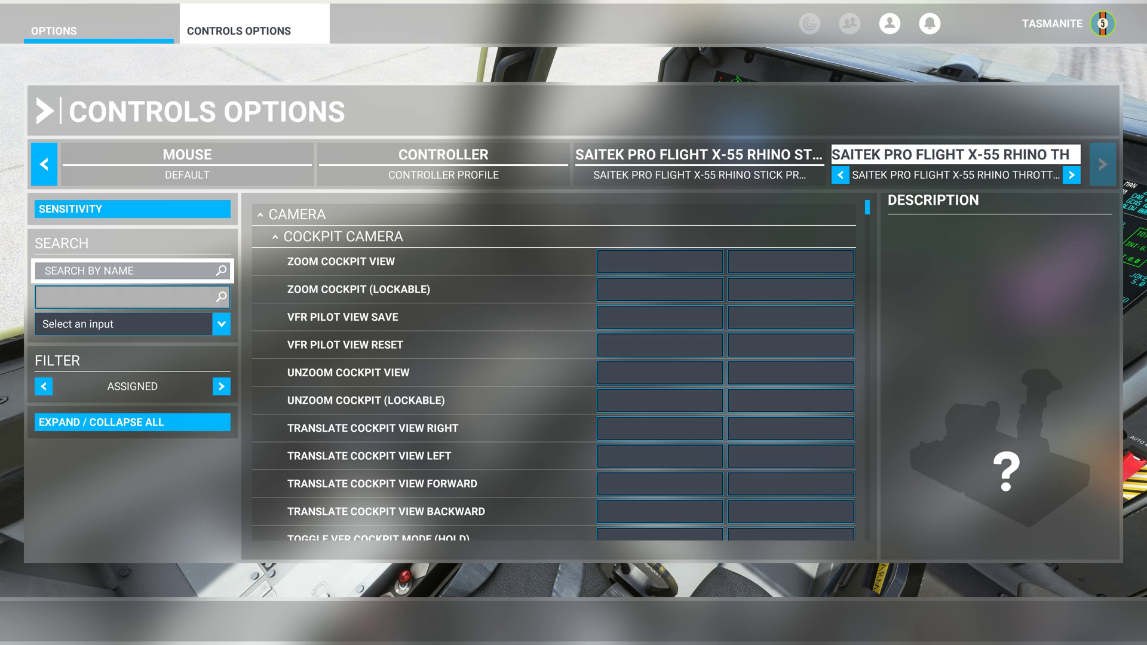
click(124, 272)
text(a)
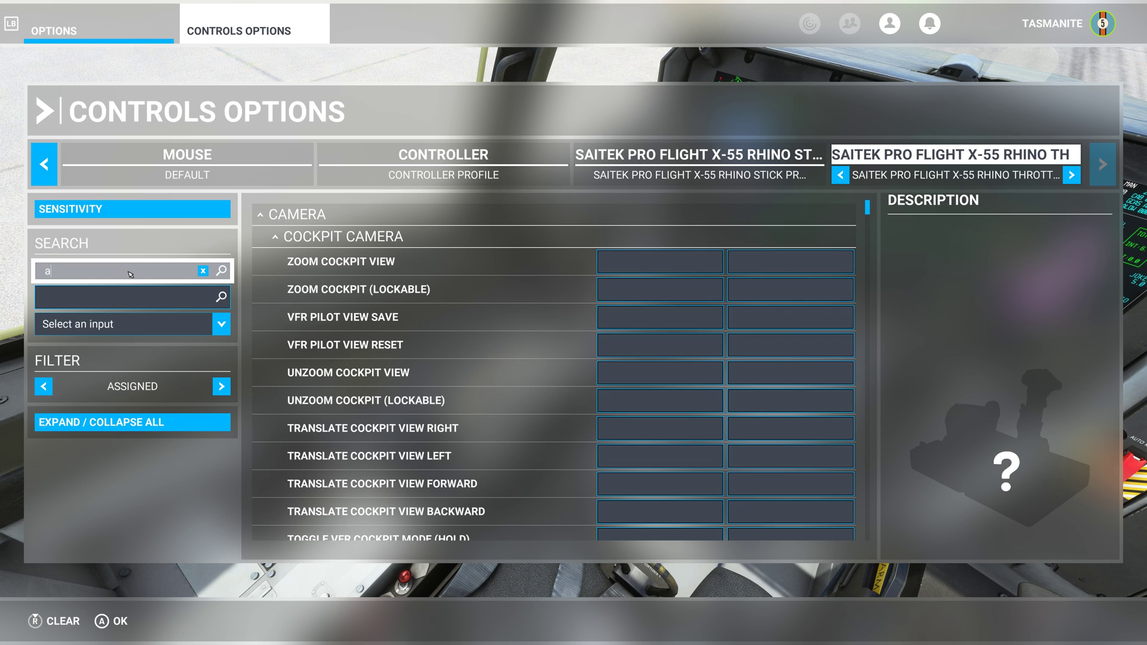
text(xis 1)
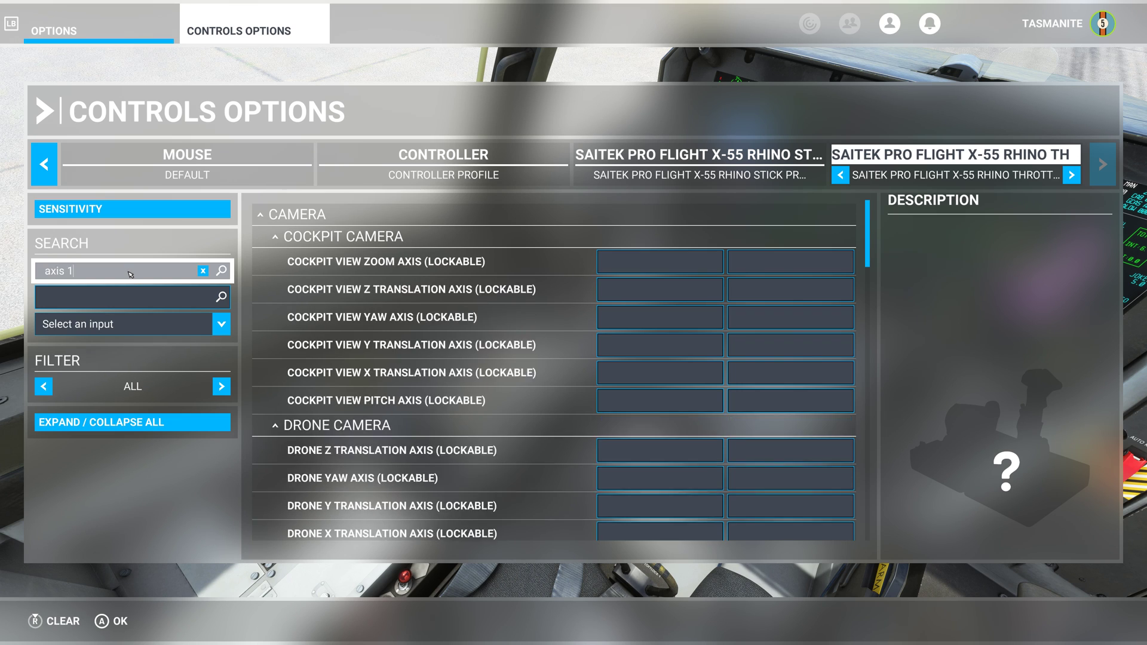
click(563, 430)
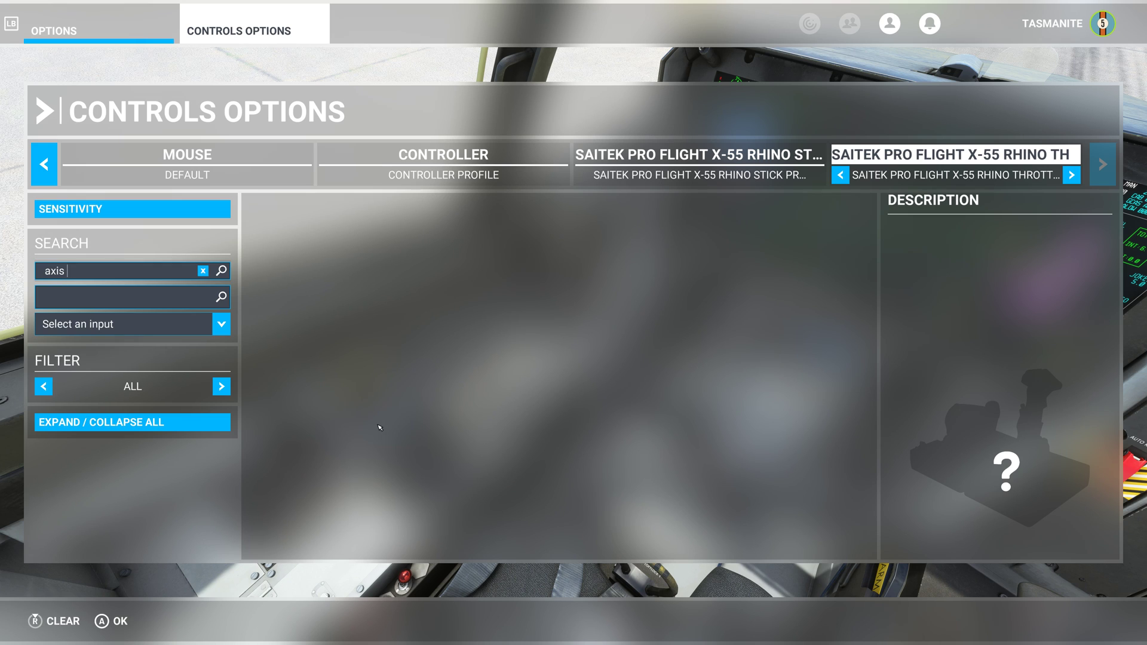
key(BackSpace)
key(BackSpace)
key(BackSpace)
key(BackSpace)
key(BackSpace)
Search the X-55 Rhino Throttle's commands by name for "throttle"
text(thra)
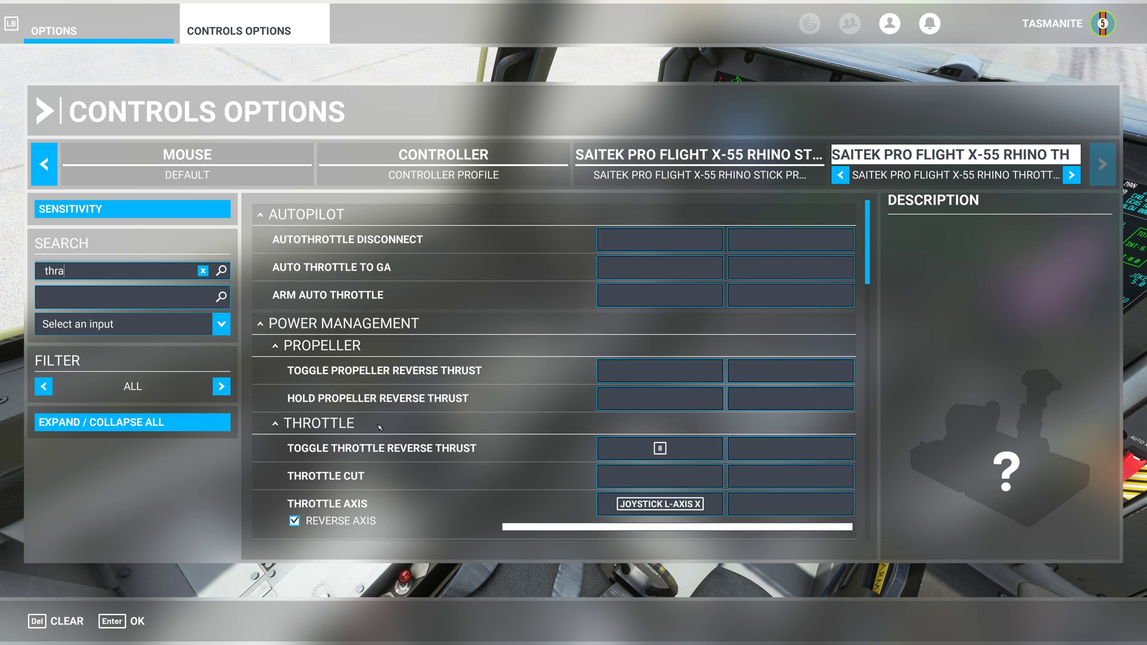
key(BackSpace)
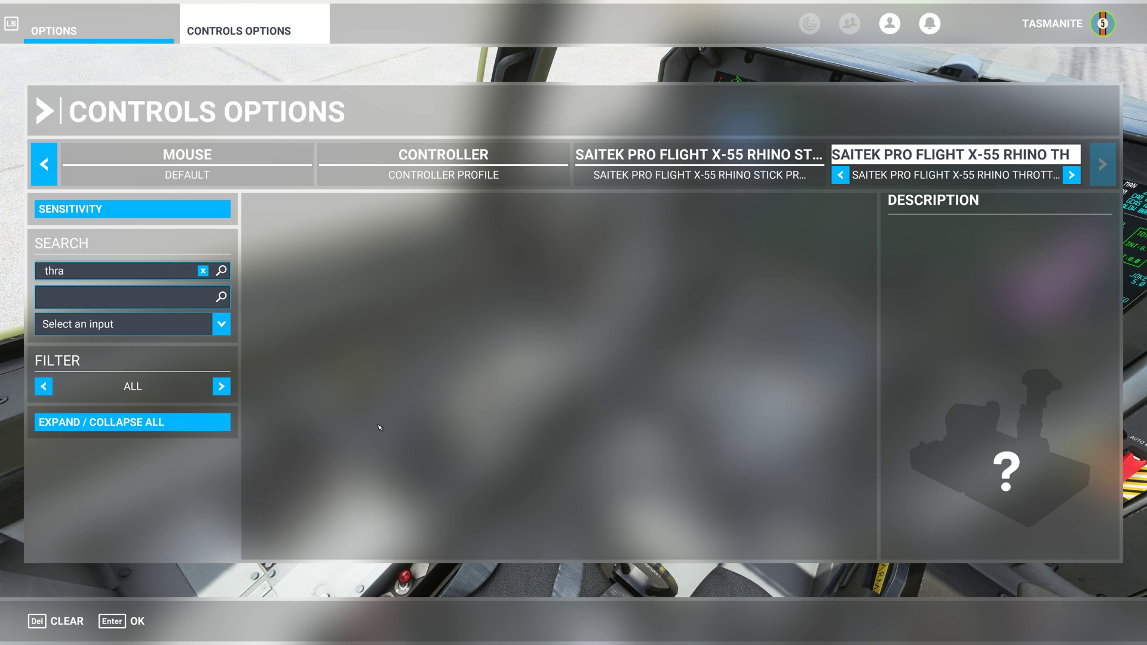
text(ottle)
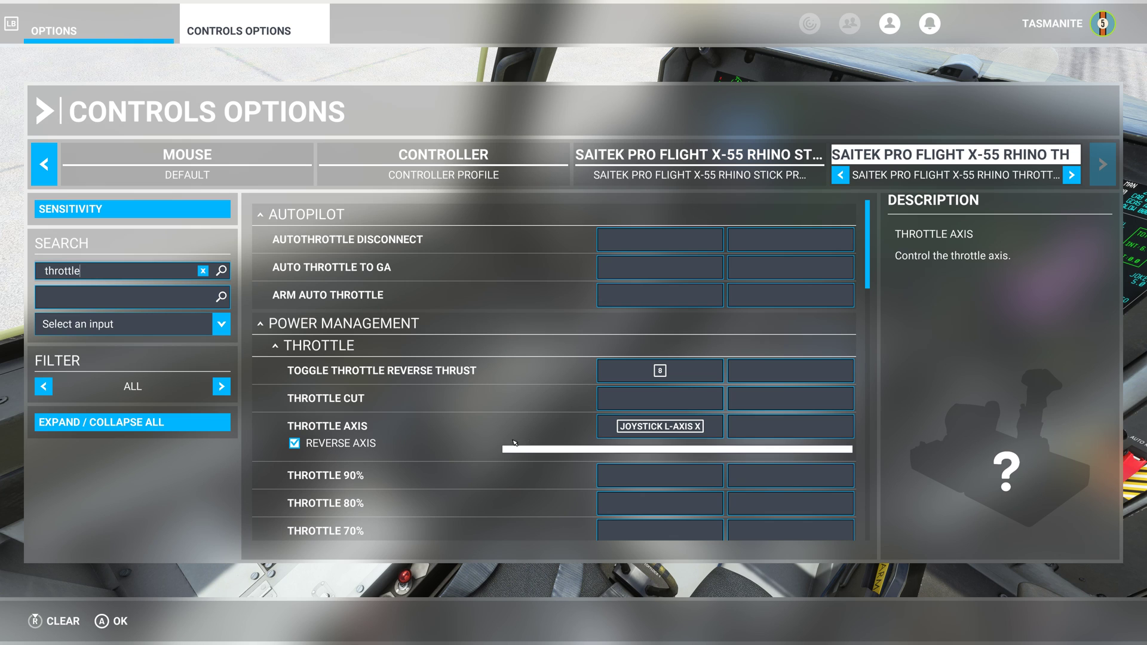
Bind Joystick L-Axis X to the Throttle 1 Axis (0 to 100%) command and validate it despite its existing use
scroll(403, 436, down, 3)
scroll(403, 438, up, 3)
scroll(385, 445, down, 12)
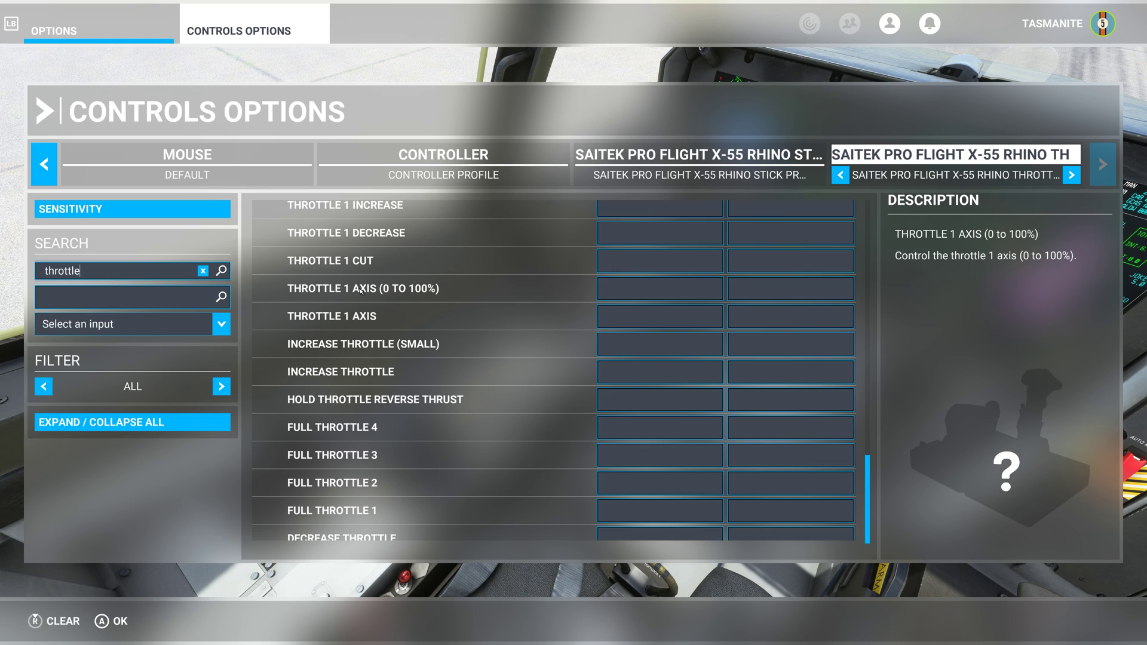
click(664, 294)
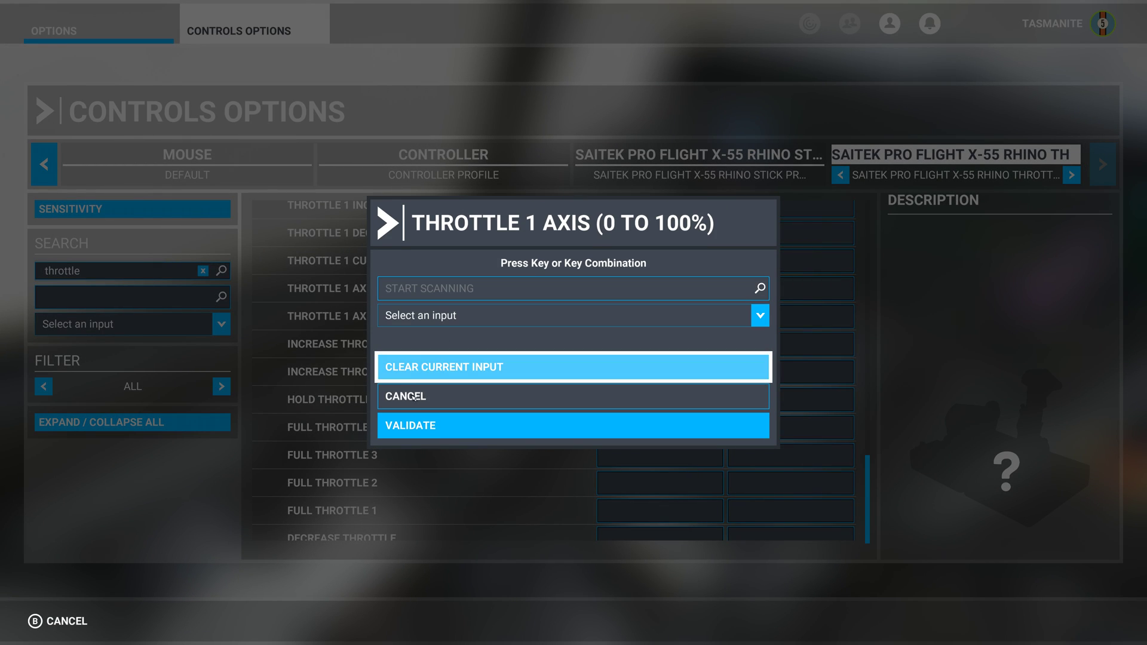
click(446, 289)
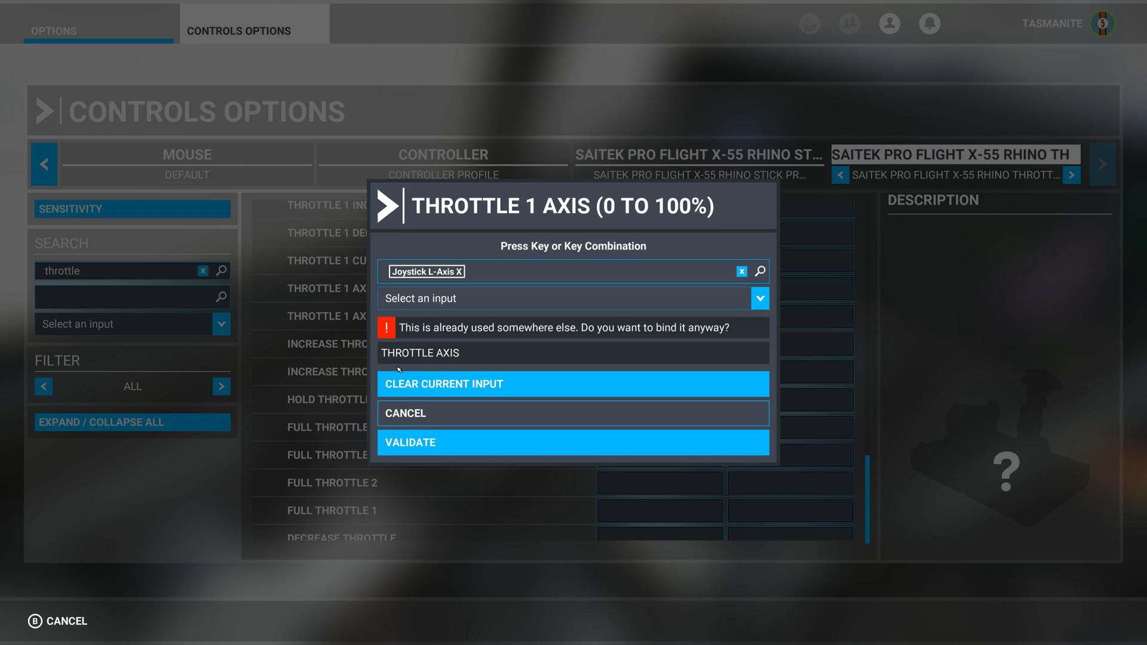
click(412, 443)
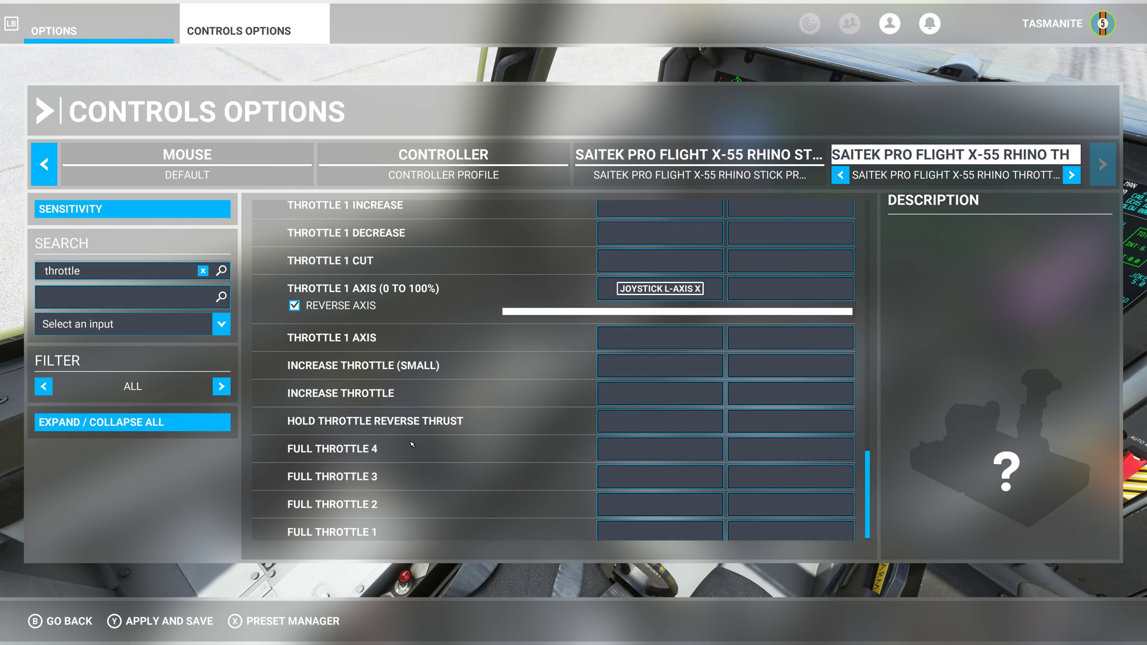
Compare the Throttle Axis and Throttle 1 Axis (0 to 100%) bindings, save the new binding and return to the cockpit
scroll(647, 330, up, 15)
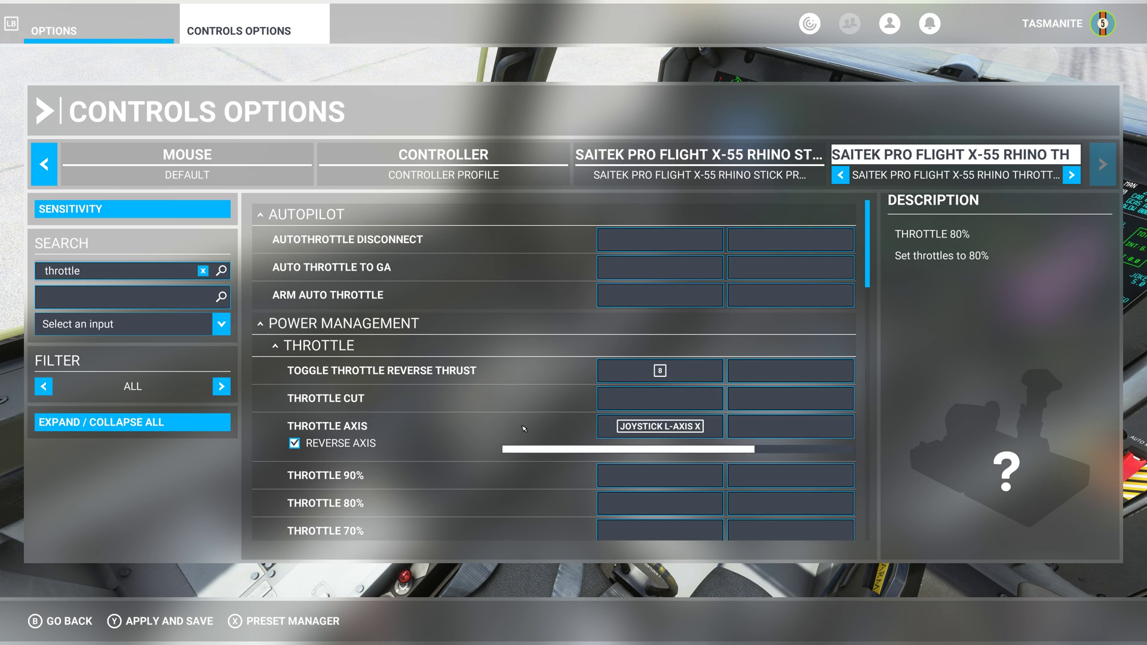
scroll(524, 428, down, 12)
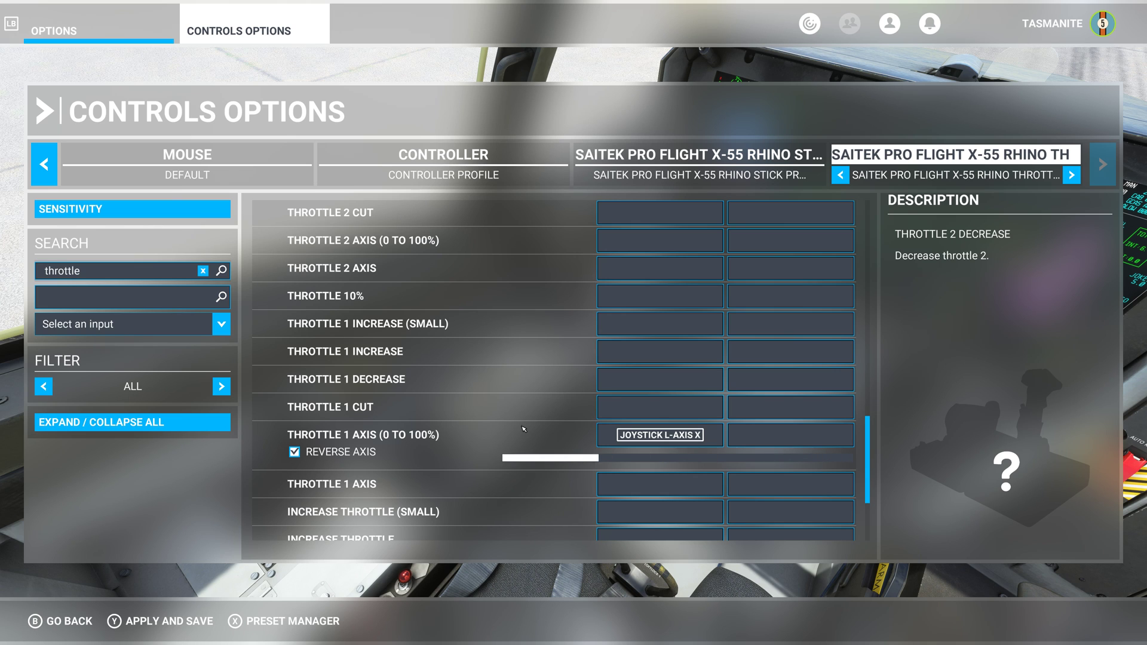
click(149, 621)
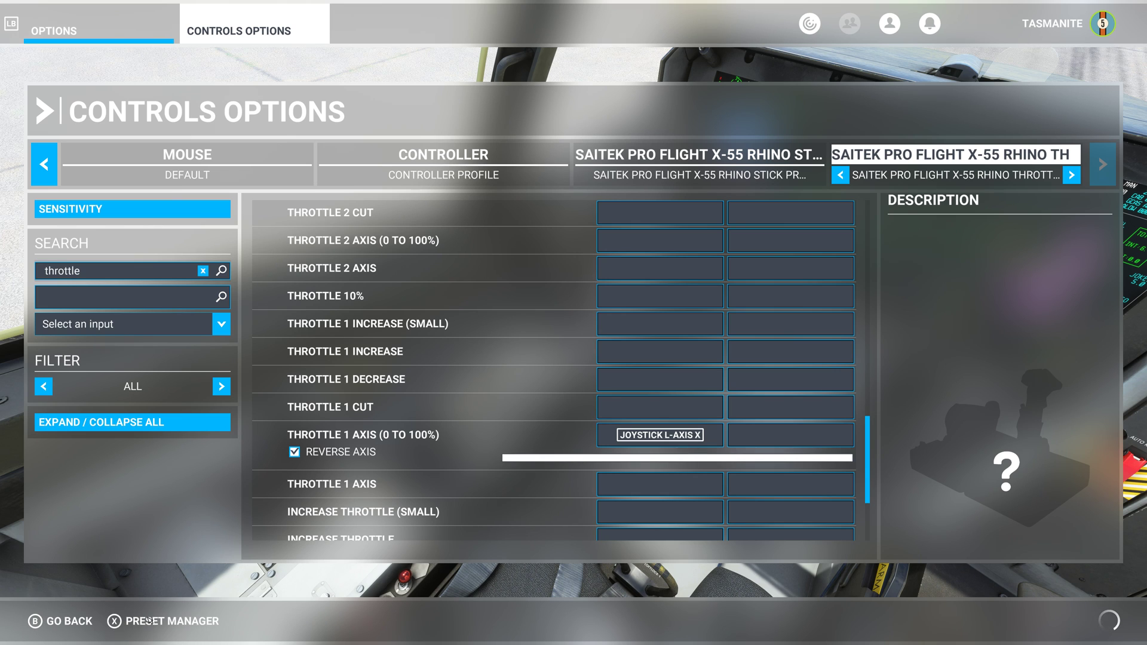
click(53, 621)
click(54, 621)
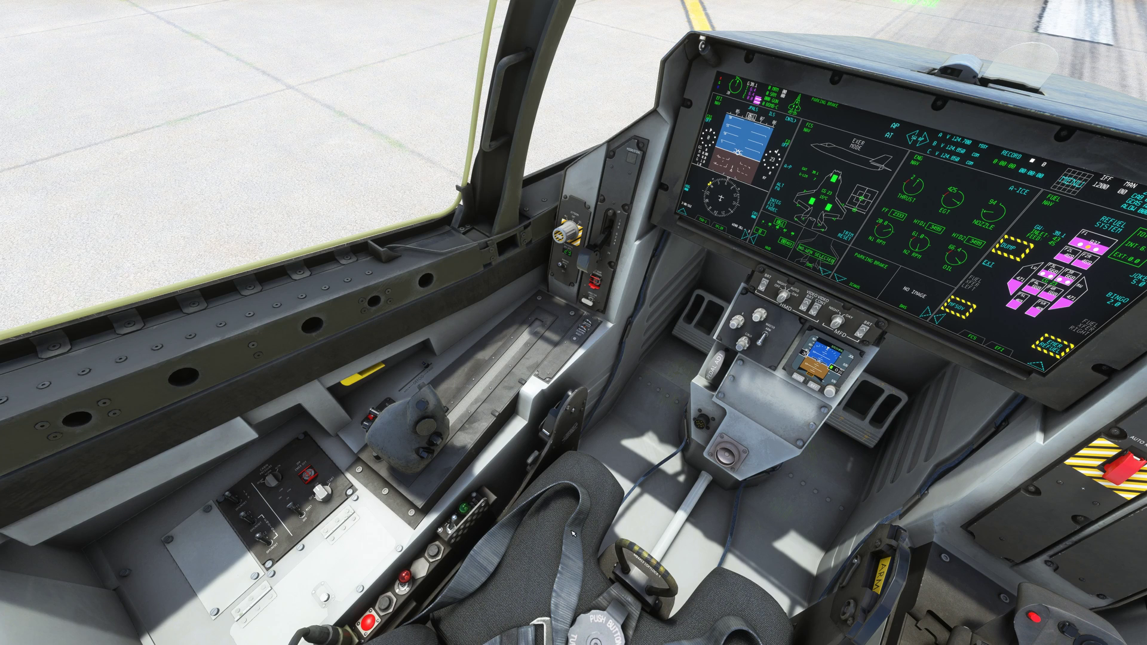
Reopen the X-55 Rhino Throttle's controls options and search its commands by name for "throttl"
key(Escape)
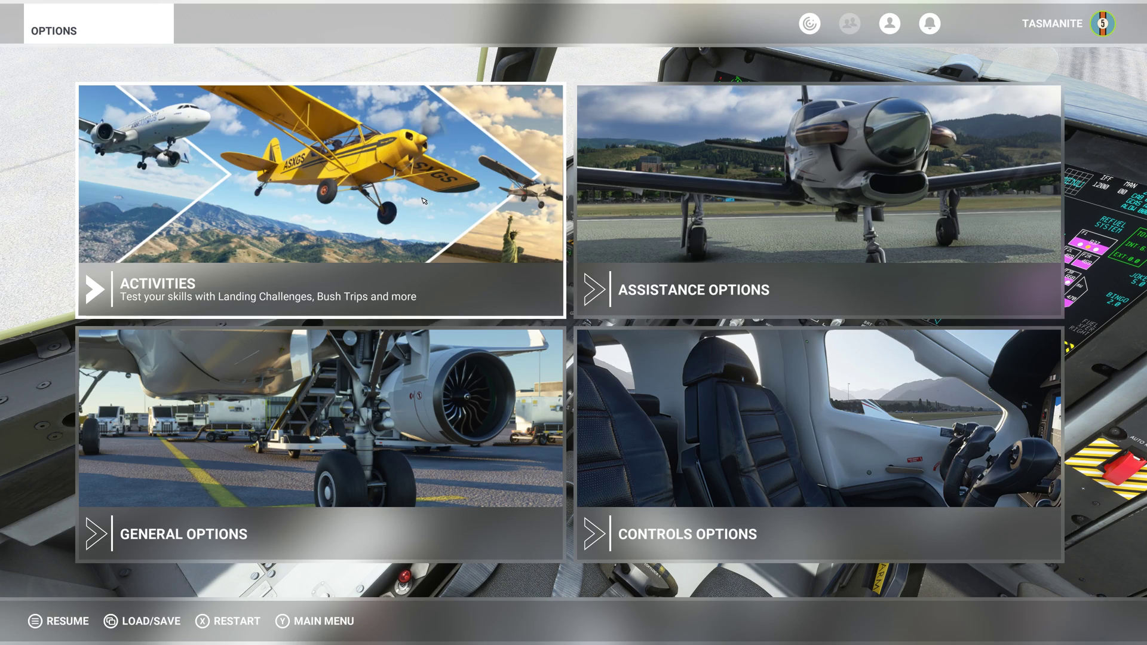
click(792, 457)
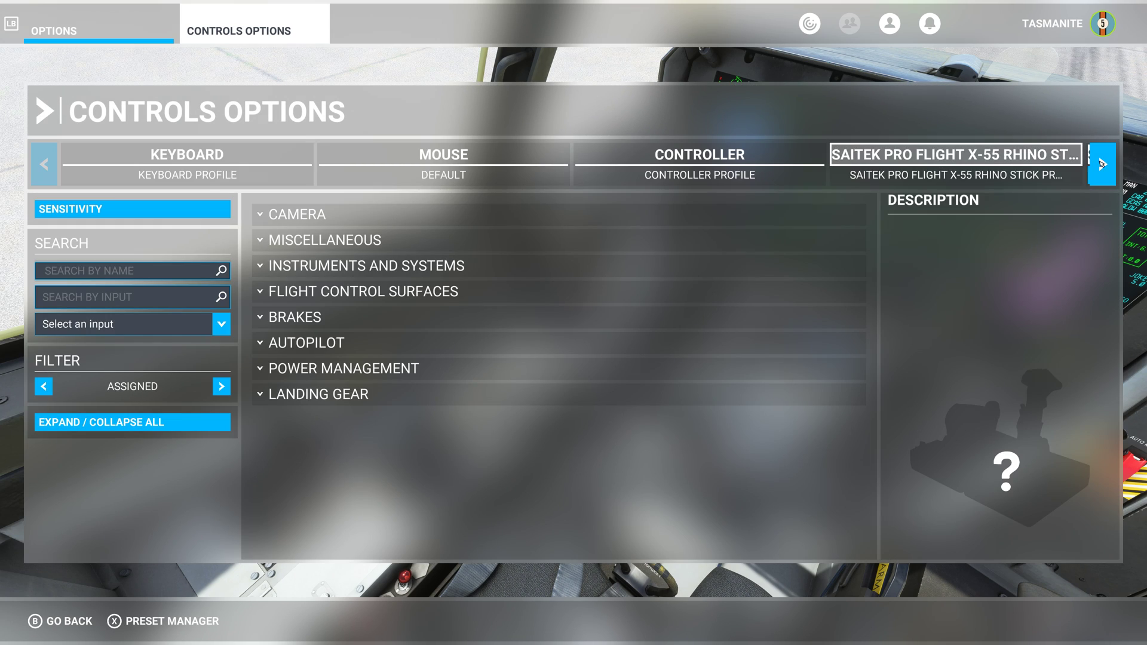
click(1102, 164)
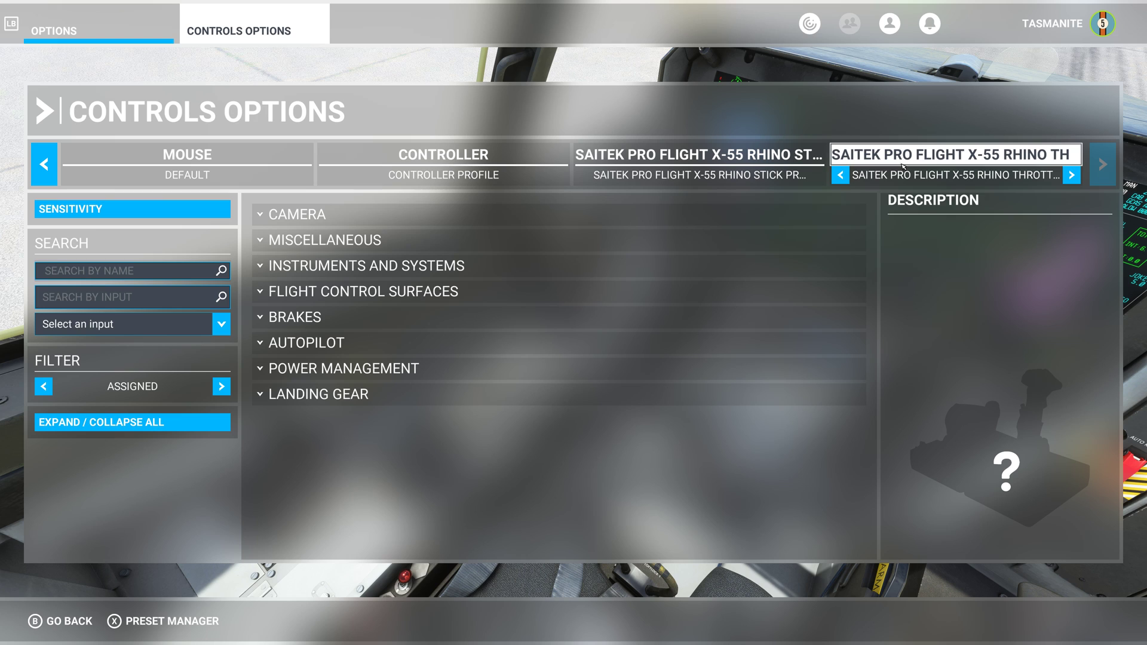
click(128, 273)
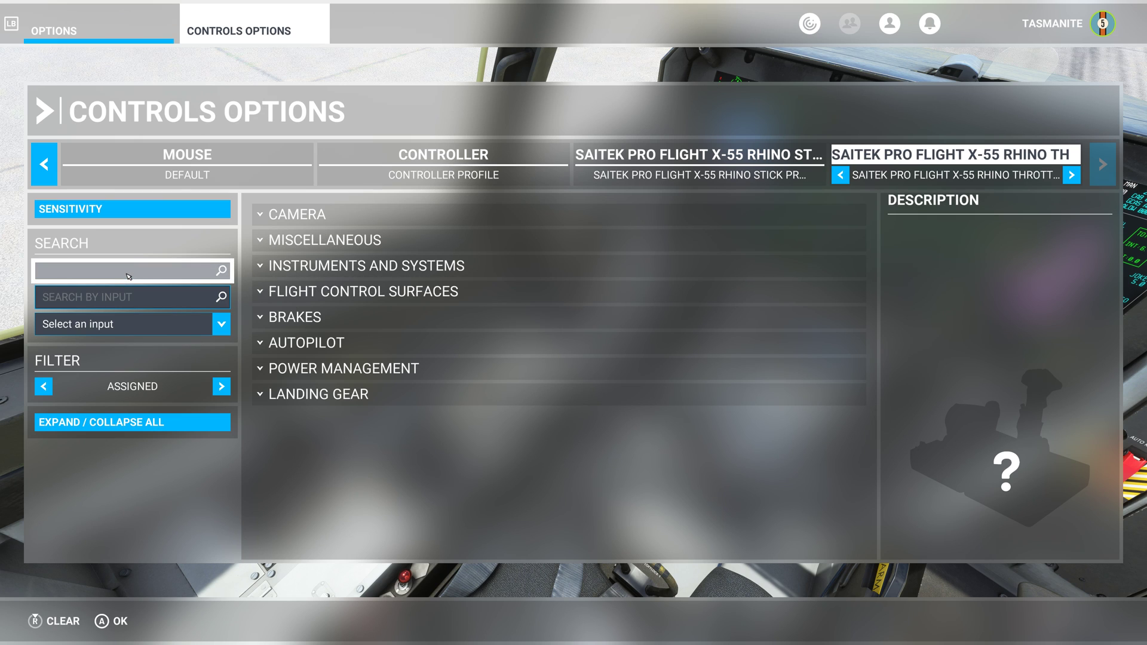
text(throttl)
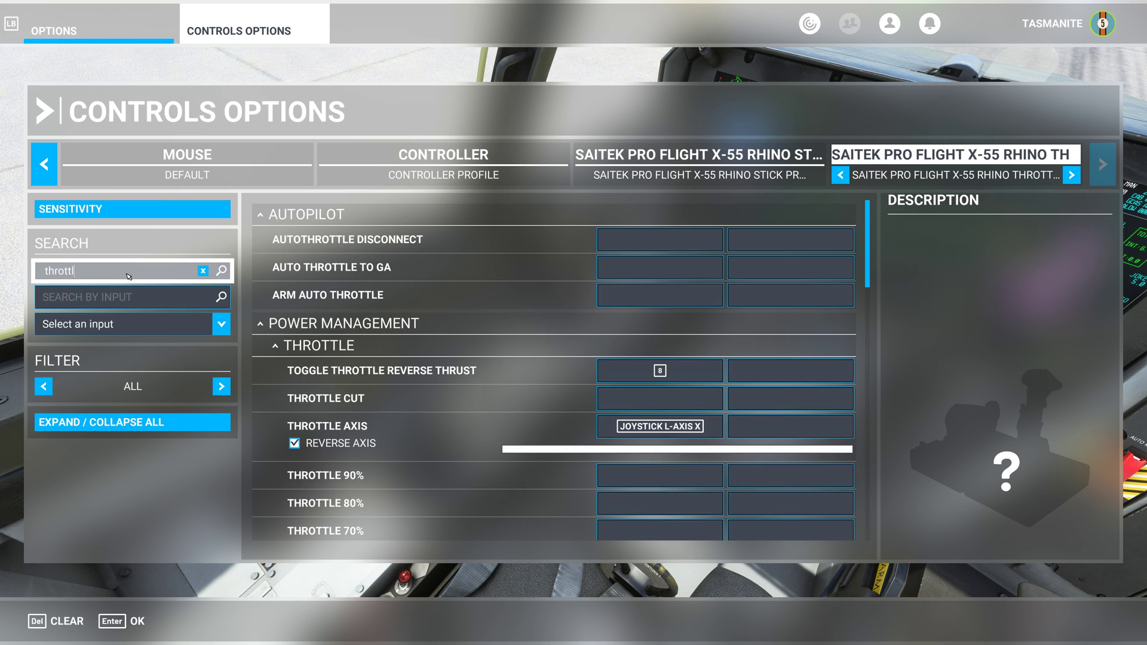
key(Return)
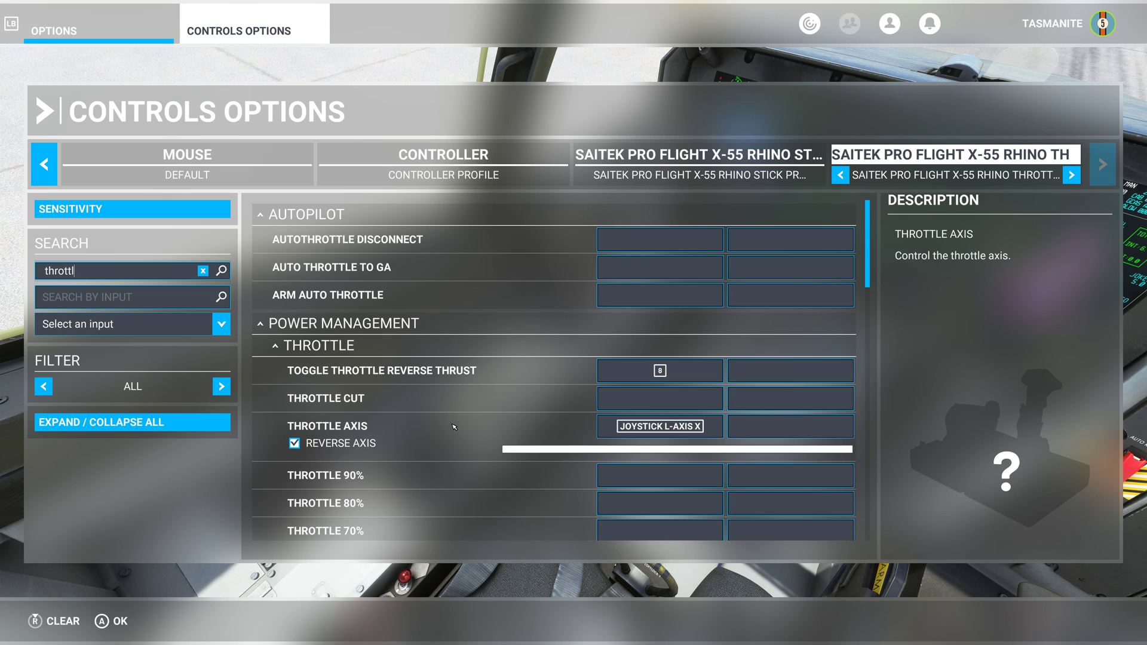
Clear Joystick L-Axis X from the general Throttle Axis command, save the profile and leave the controls options
click(656, 426)
click(461, 366)
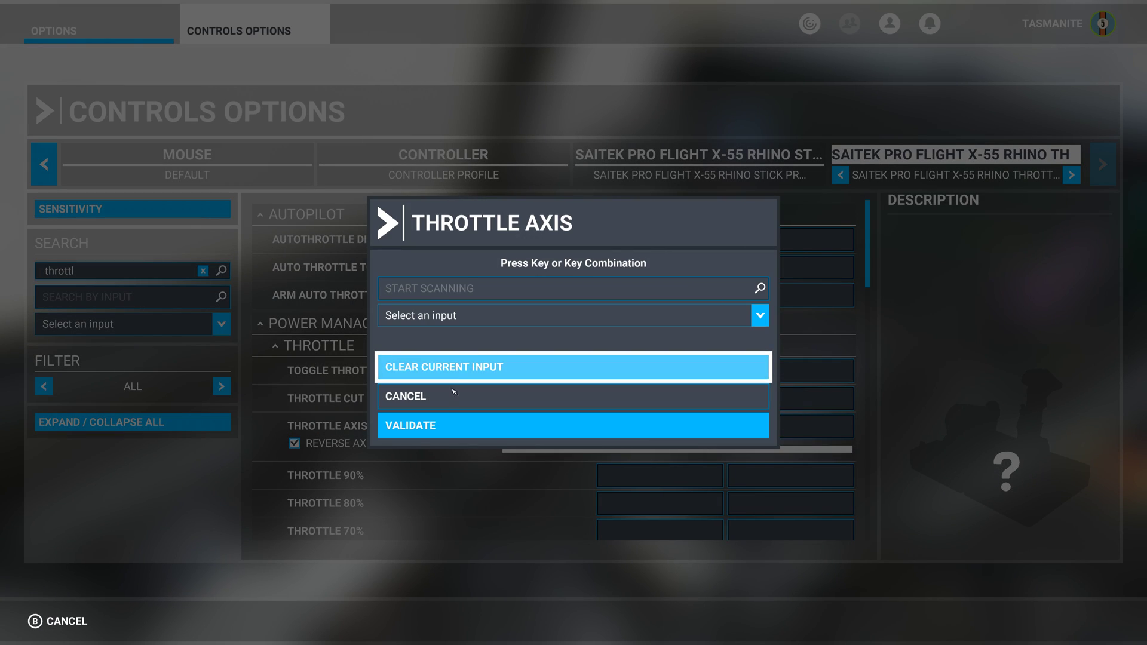
click(433, 428)
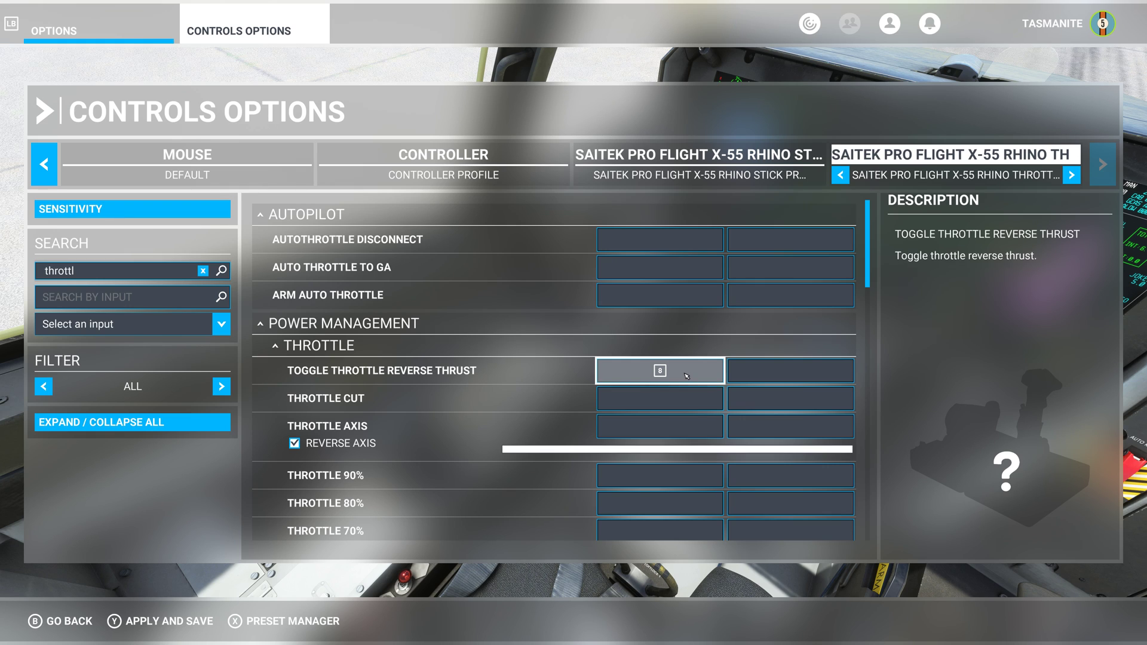
click(159, 624)
click(72, 622)
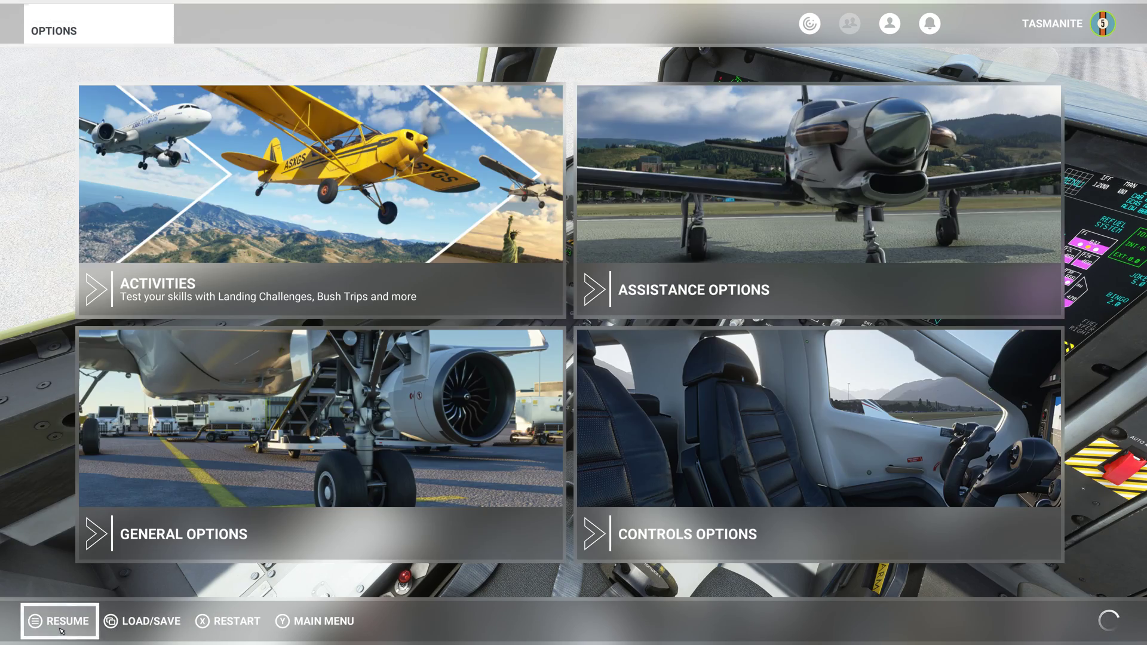
Resume the flight and check how the F-35's cockpit throttle lever responds
click(60, 621)
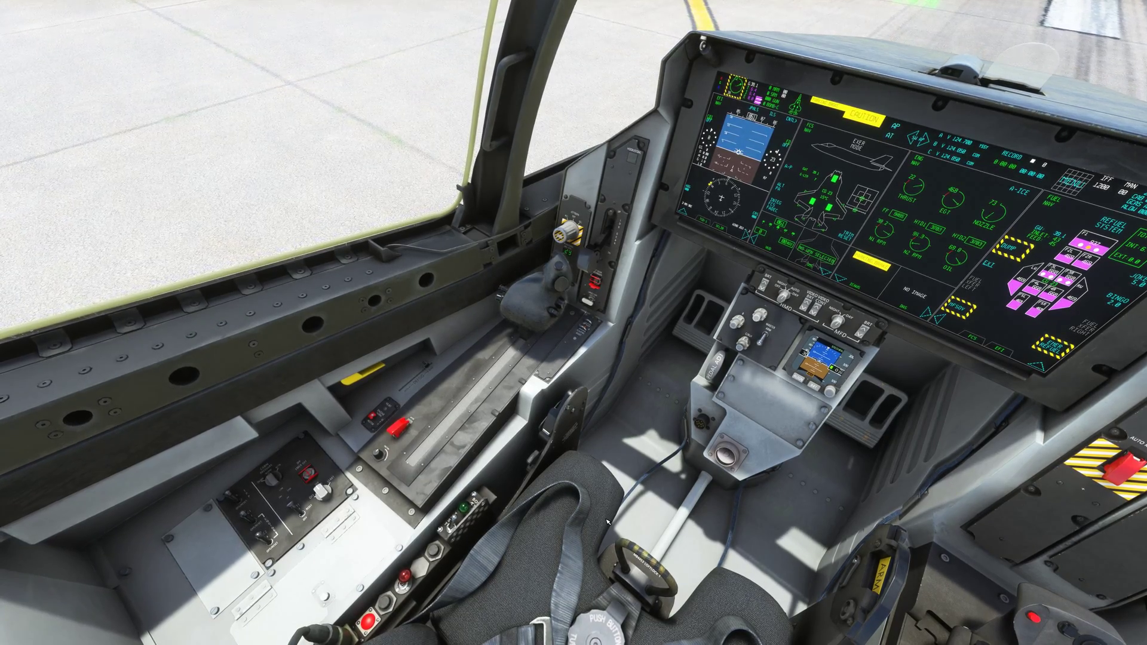
key(F1)
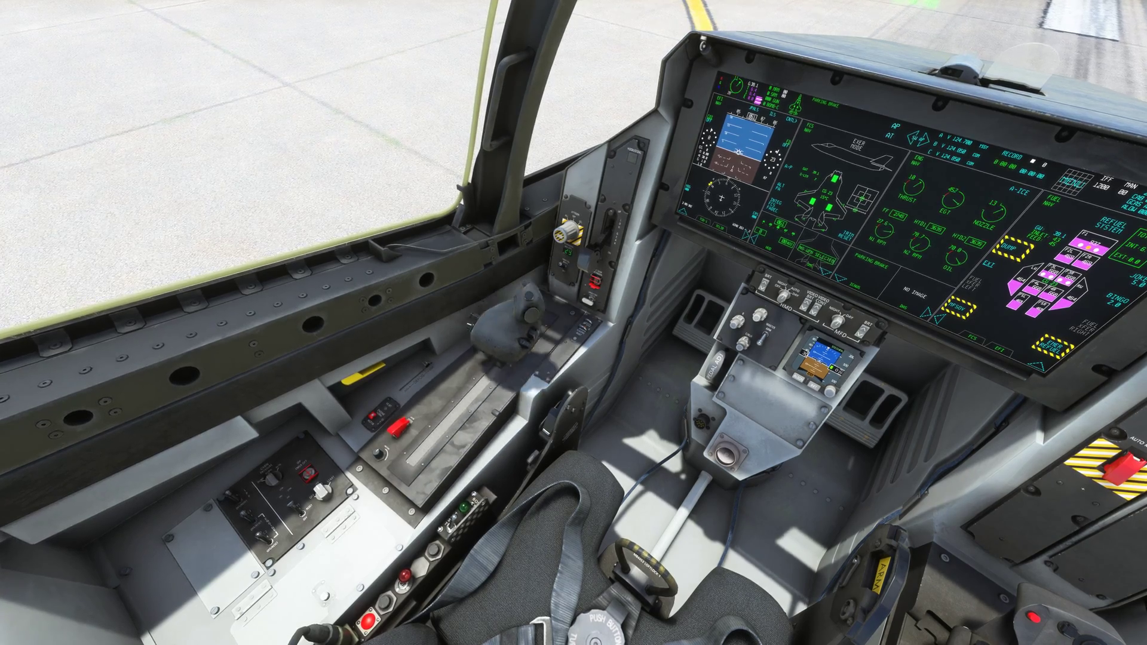
Return to the X-55 Rhino Throttle's controls options and find Throttle 1 Axis (0 to 100%) by searching for "thrott"
key(Escape)
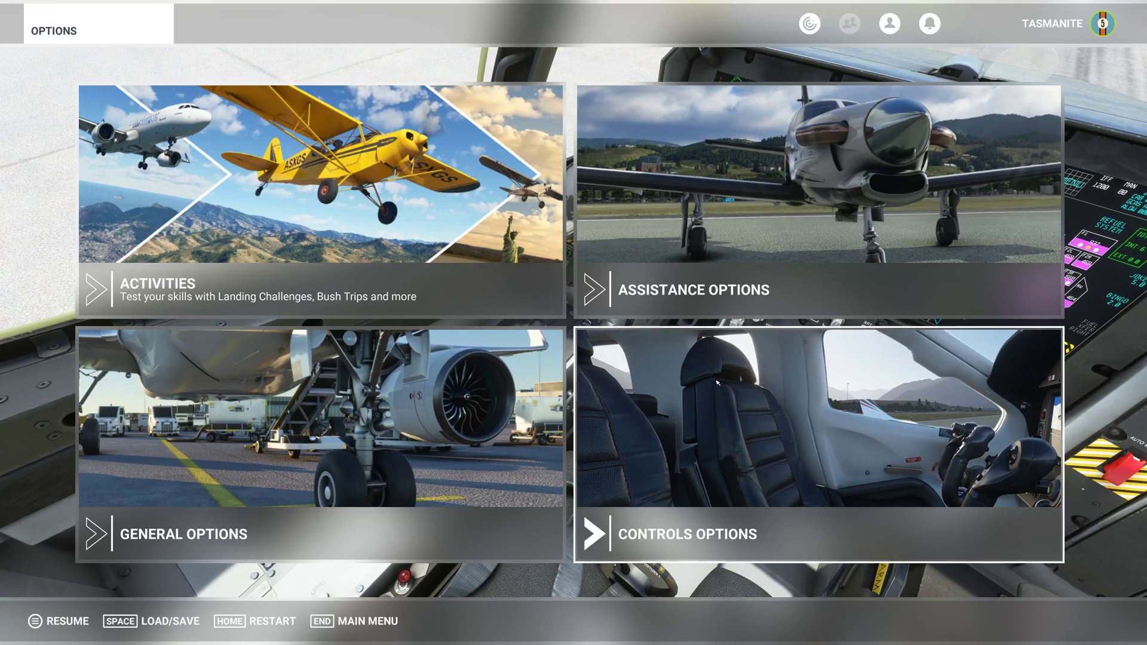
click(779, 388)
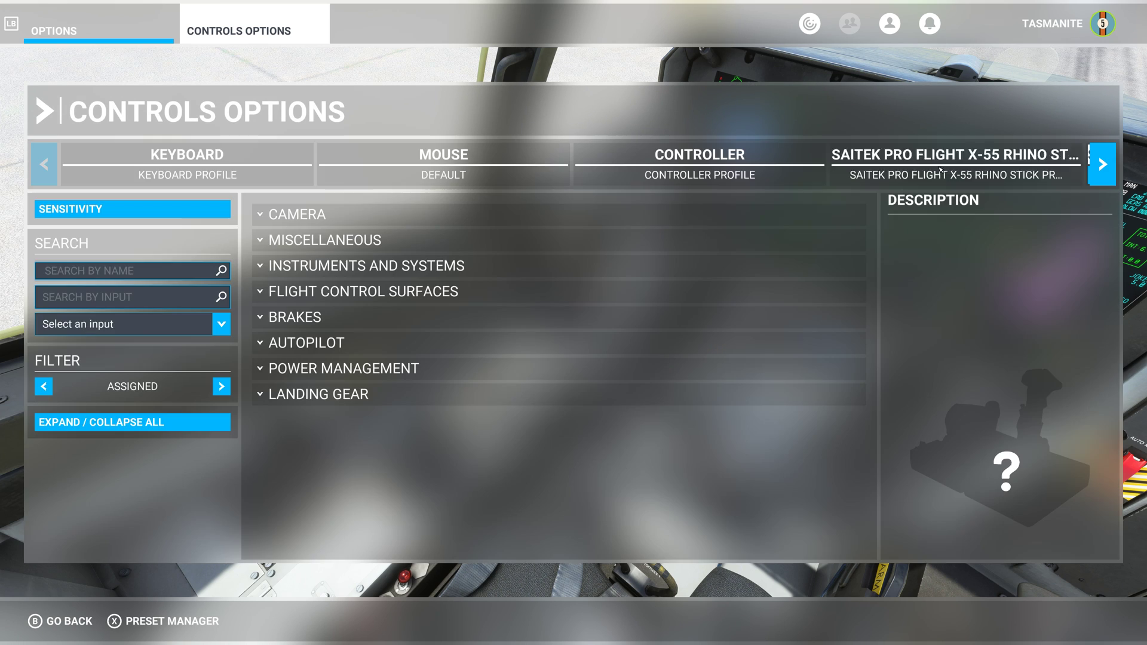
click(1102, 165)
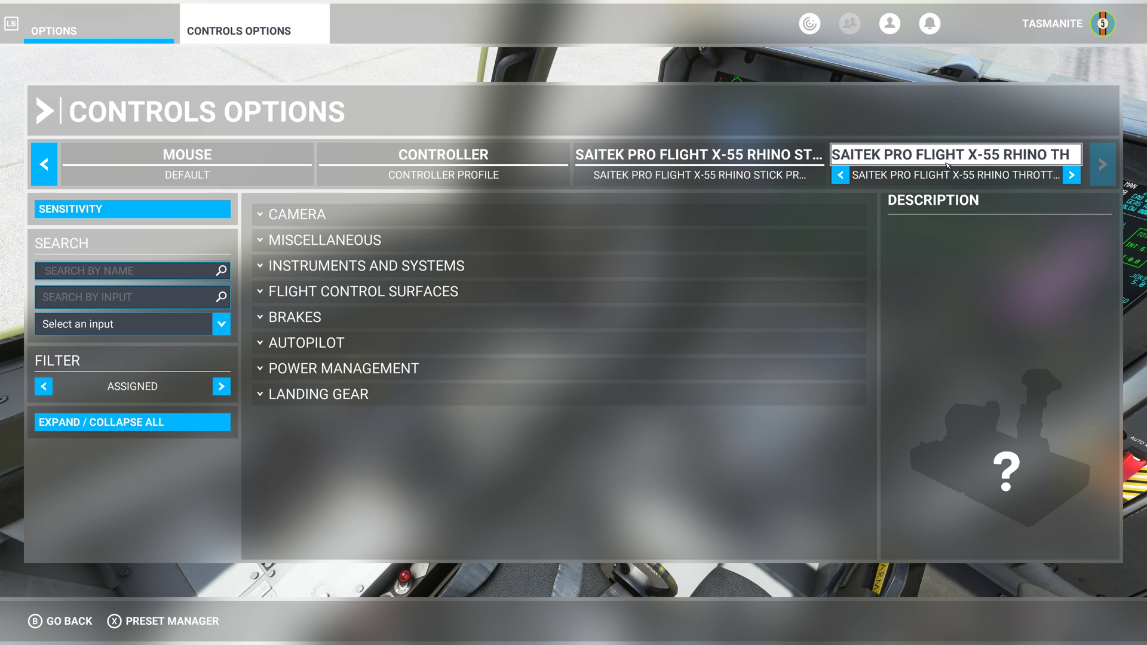
click(111, 273)
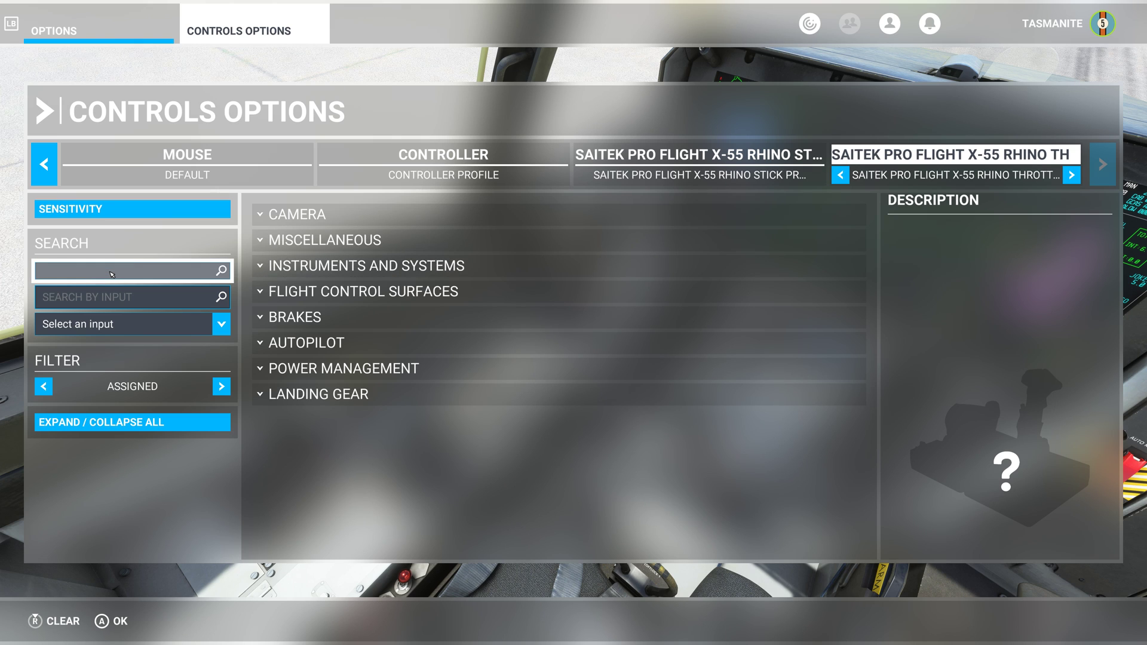
text(thrott)
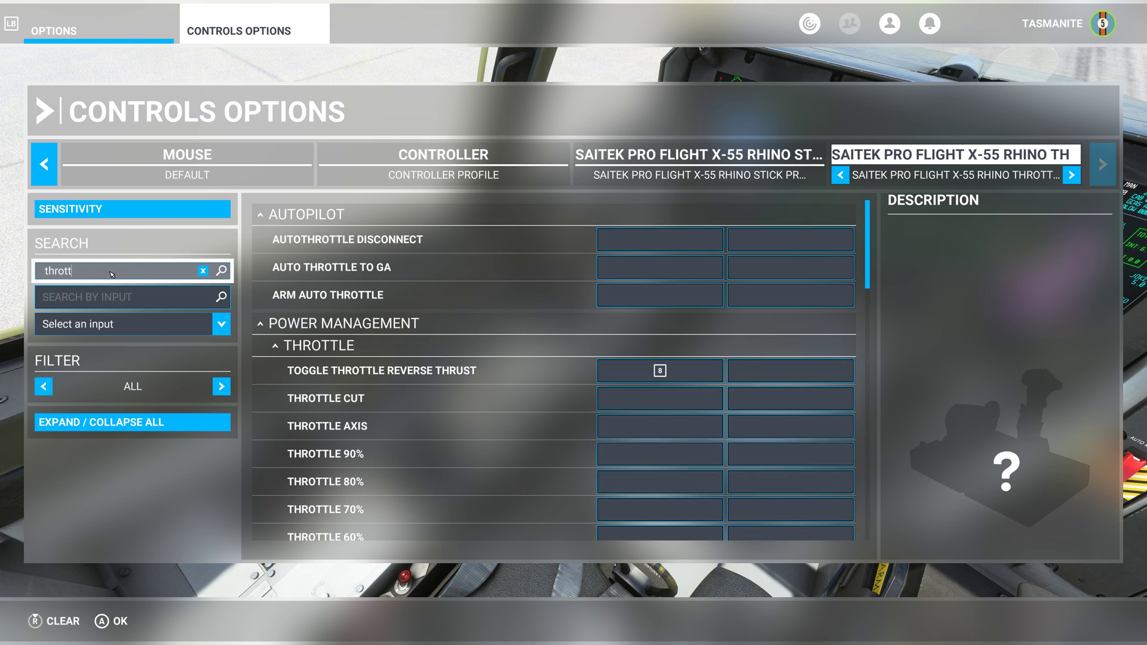
key(Return)
scroll(473, 393, down, 15)
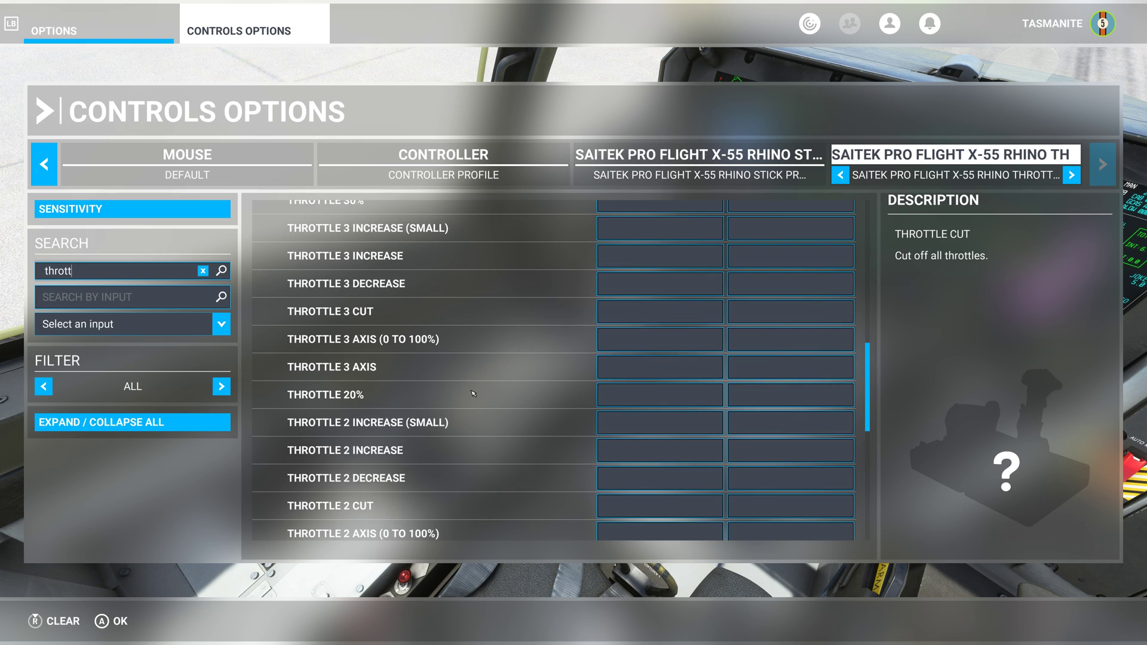
scroll(473, 393, up, 1)
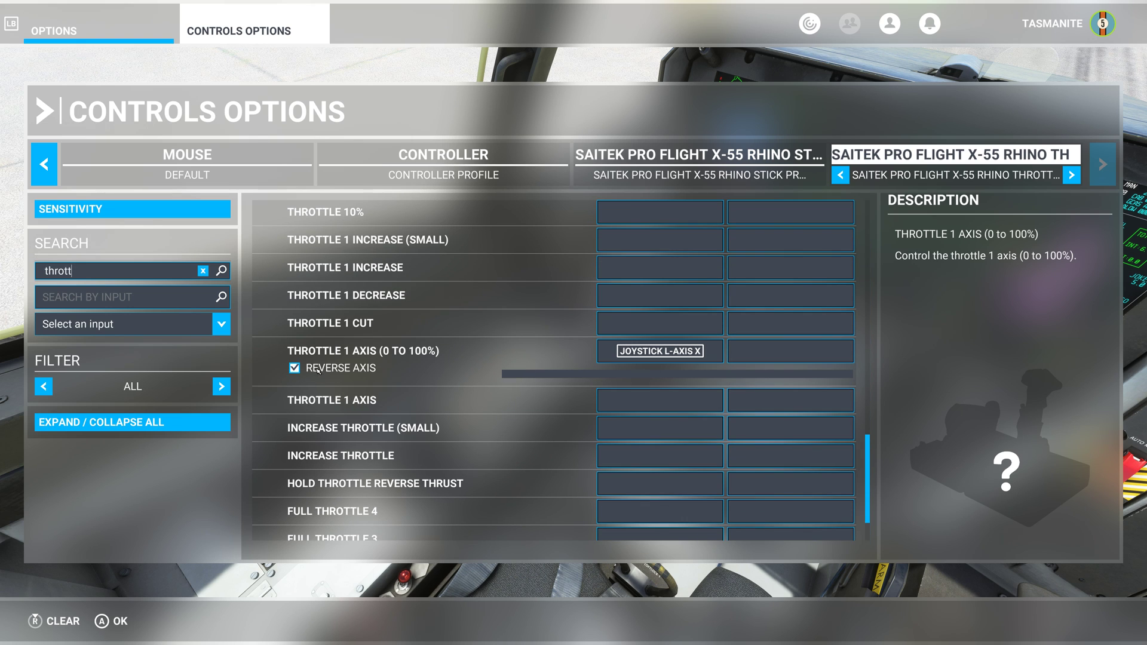
Turn off Reverse Axis for Throttle 1 Axis (0 to 100%), save the profile and return to the cockpit
click(295, 368)
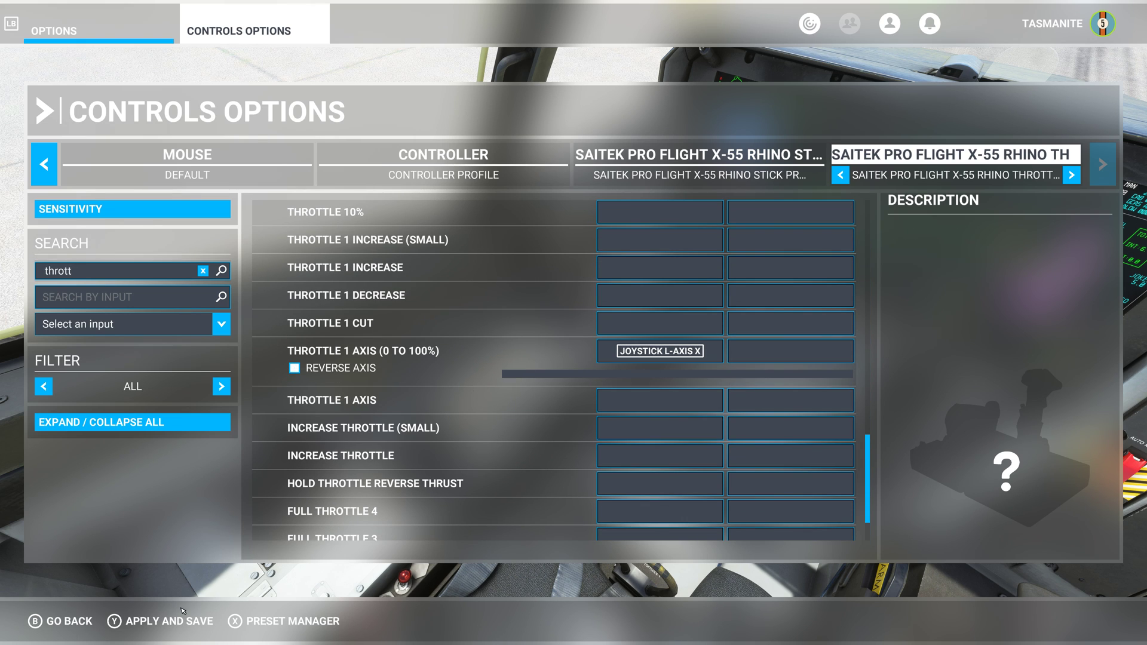
click(157, 622)
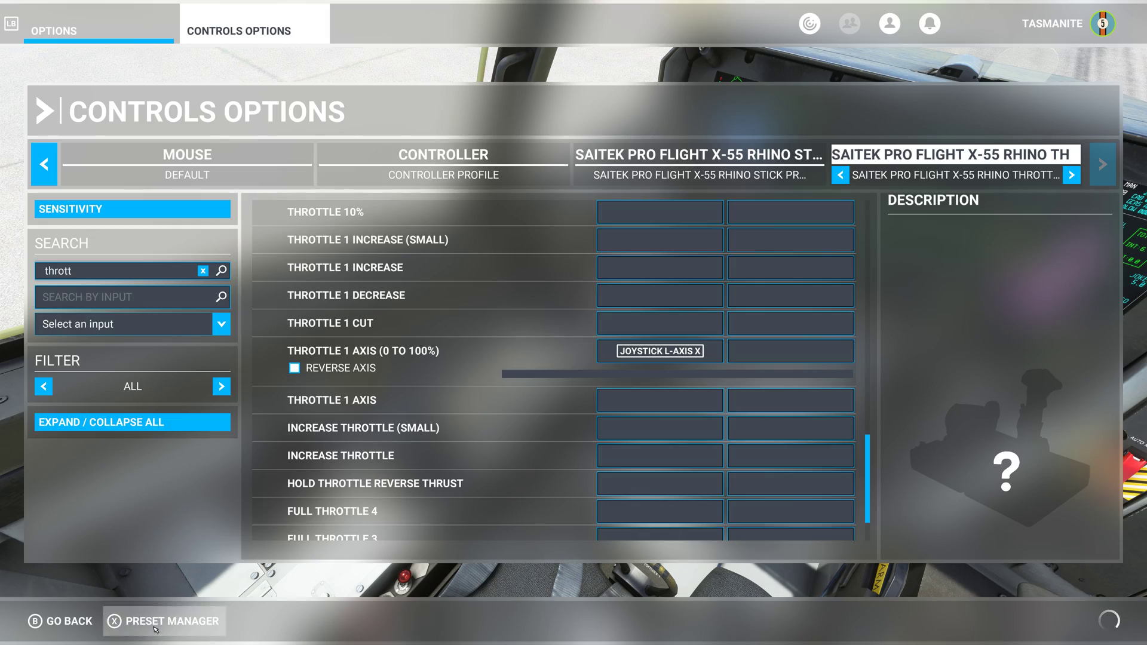
click(61, 623)
click(68, 622)
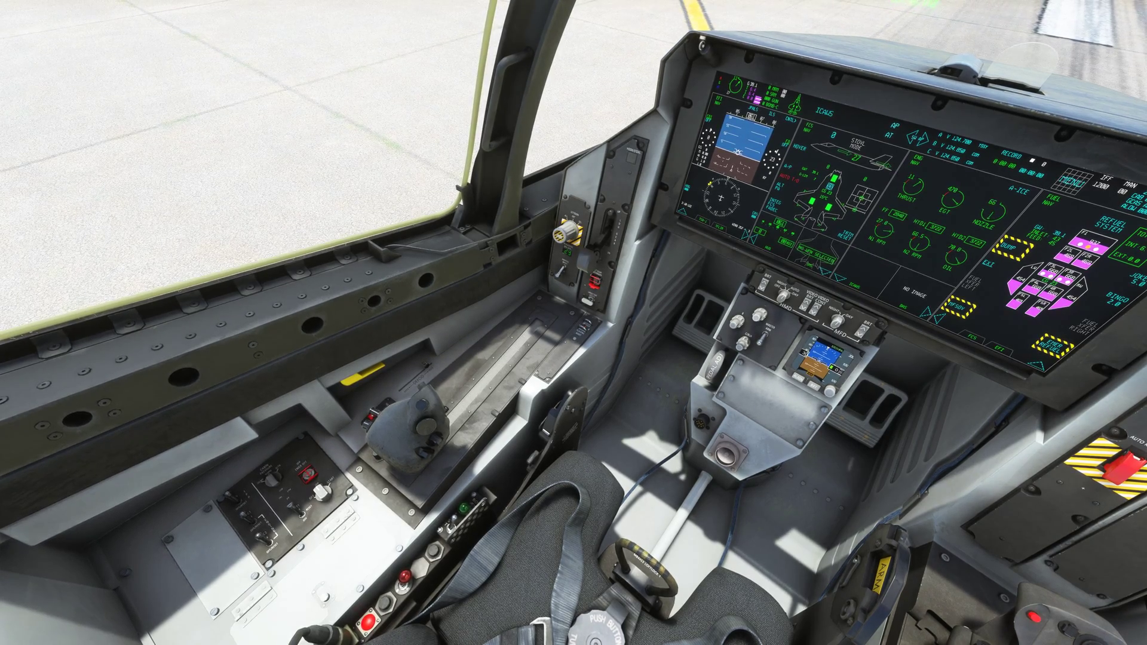
View the F-35 from outside, and from the cockpit looking straight ahead and out to the aircraft's left
key(End)
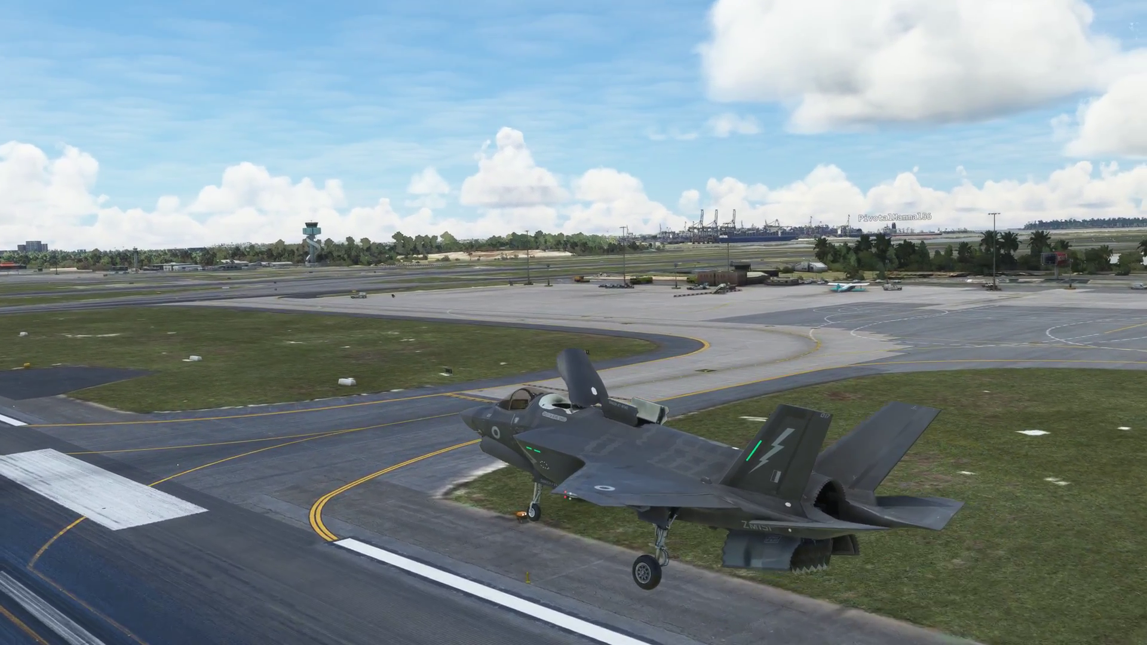
key(End)
key(ctrl+space)
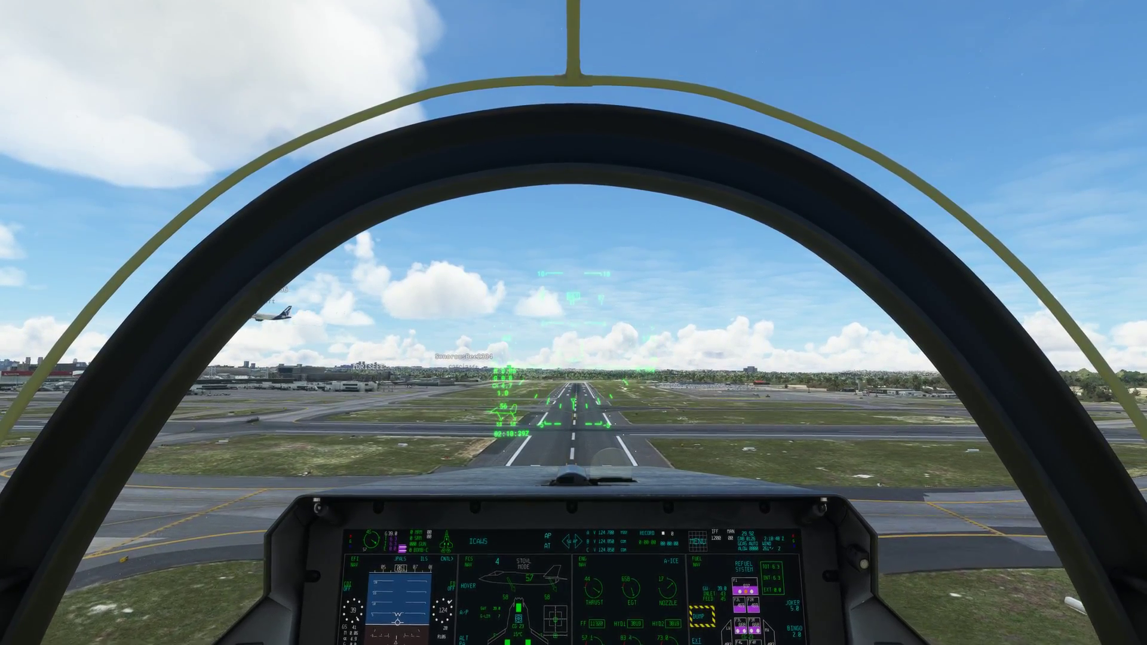
key(ctrl+Left)
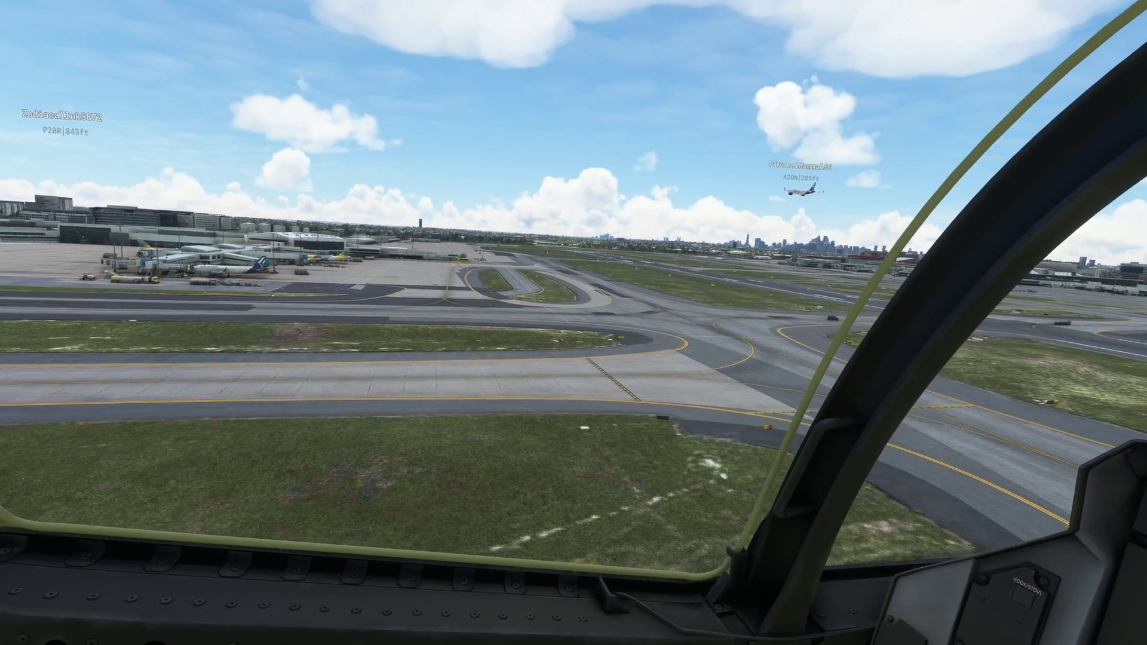